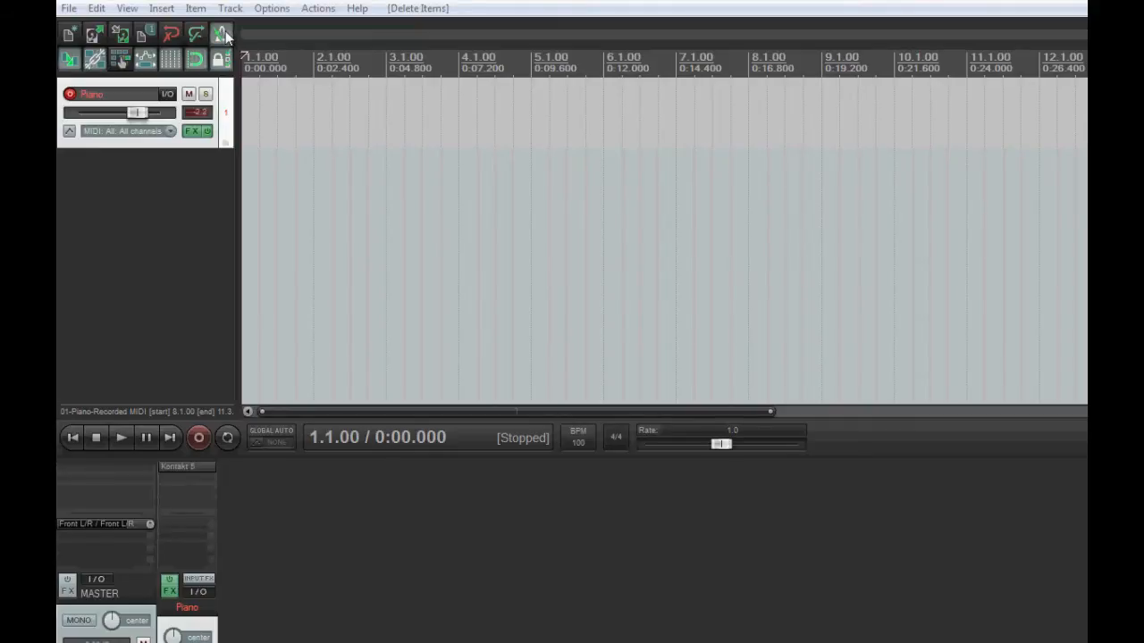
Enable the metronome, record a MIDI performance of about five measures on the Piano track, and save the recorded take
{"action": "left_click", "coordinate": [224, 34]}
{"action": "left_click", "coordinate": [198, 436]}
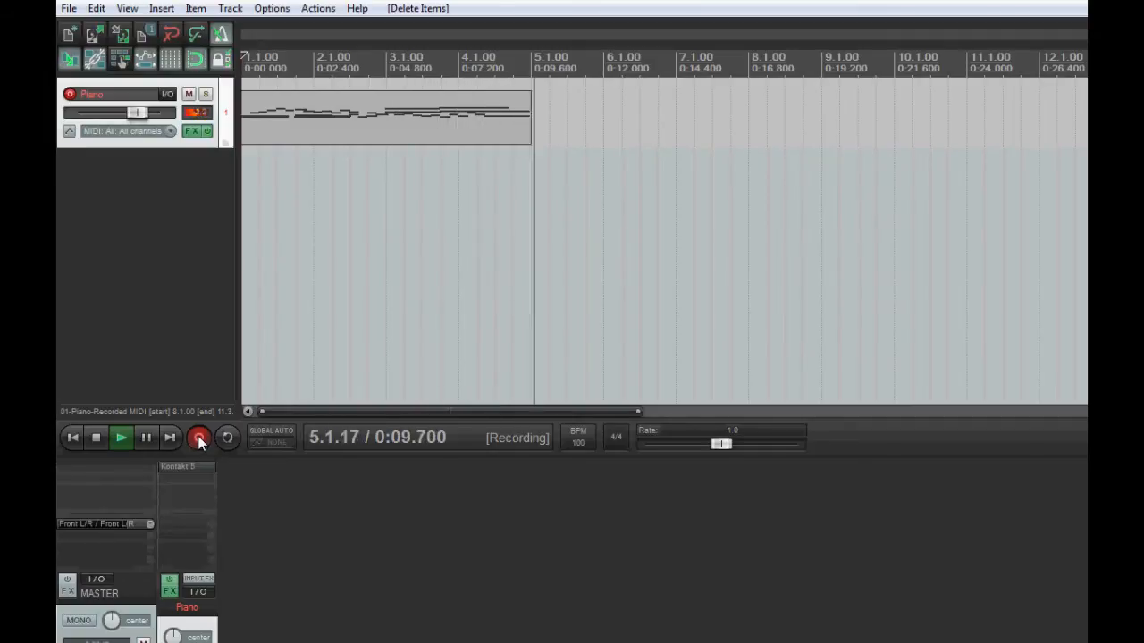
{"action": "left_click", "coordinate": [99, 440]}
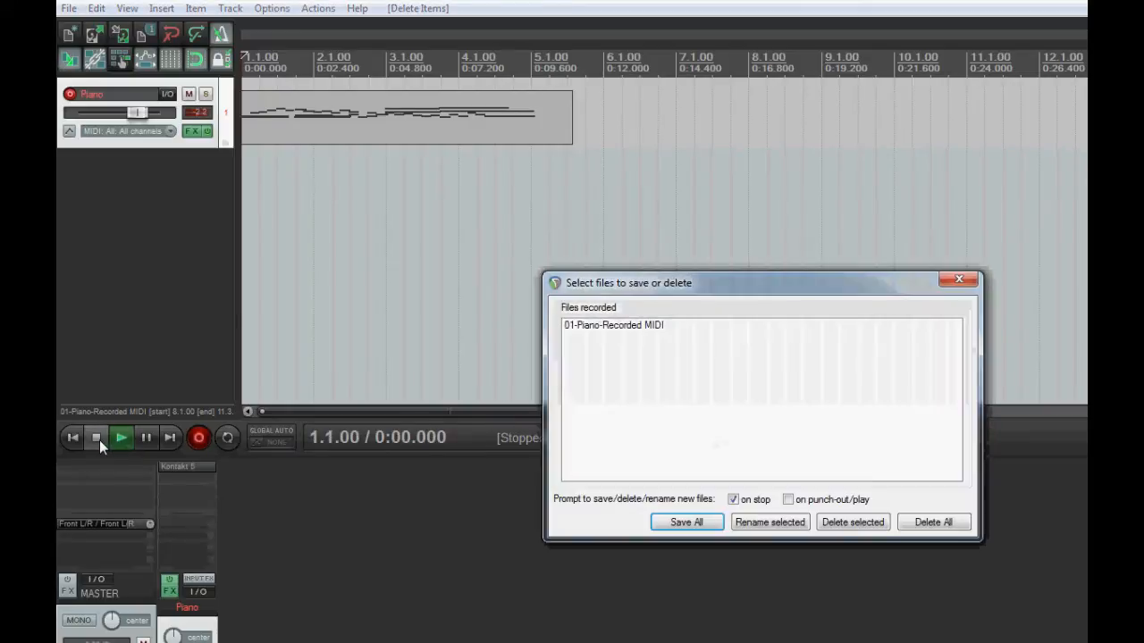
{"action": "left_click", "coordinate": [685, 521]}
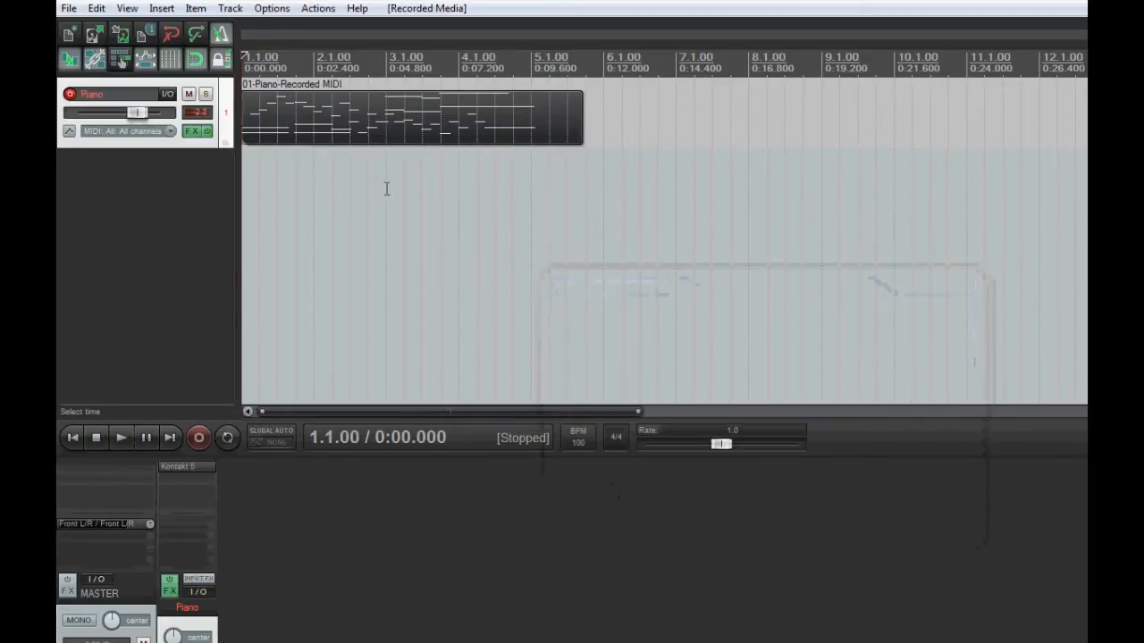
Trim the end of the recorded piano item to measure 5.1.00 and play it back
{"action": "left_click_drag", "start_coordinate": [578, 120], "coordinate": [534, 119]}
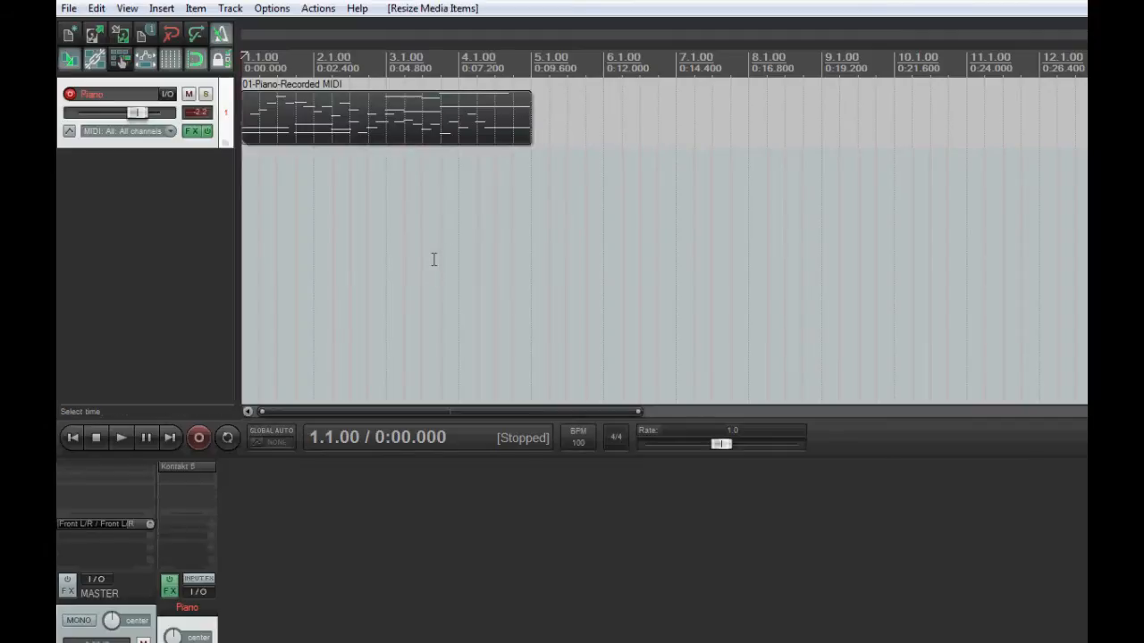
{"action": "left_click", "coordinate": [122, 437]}
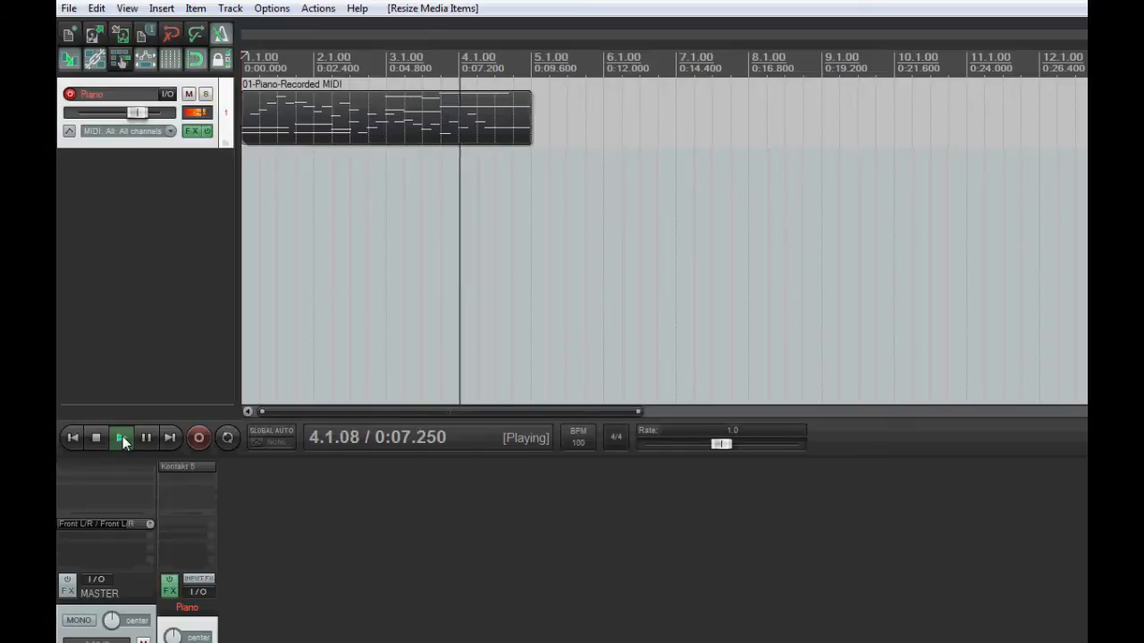
{"action": "left_click", "coordinate": [100, 438]}
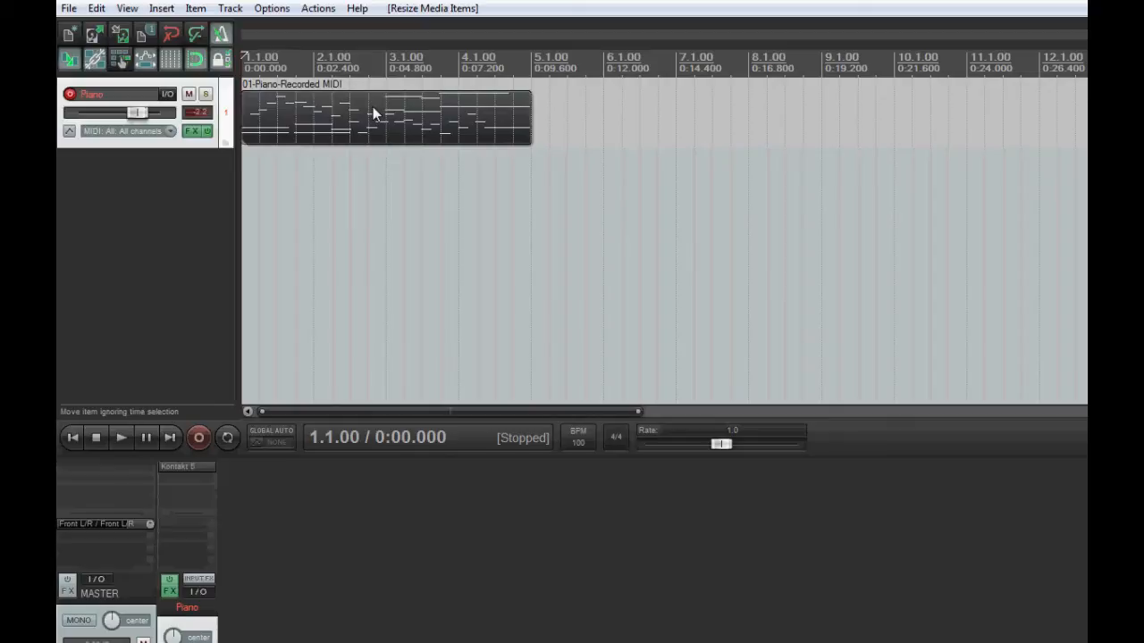
Copy the piano item twice along the track, placing the copies back to back at 5.1.00 and 9.1.00
{"action": "left_click", "coordinate": [509, 120]}
{"action": "left_click_drag", "start_coordinate": [510, 120], "coordinate": [1079, 123]}
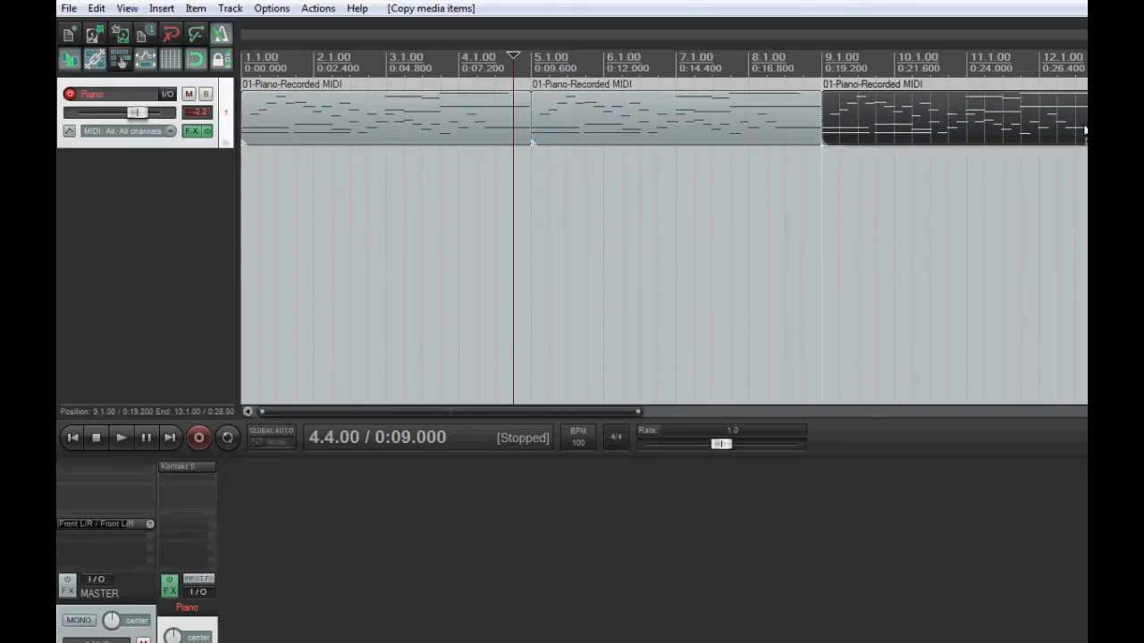
{"action": "left_click", "coordinate": [722, 121]}
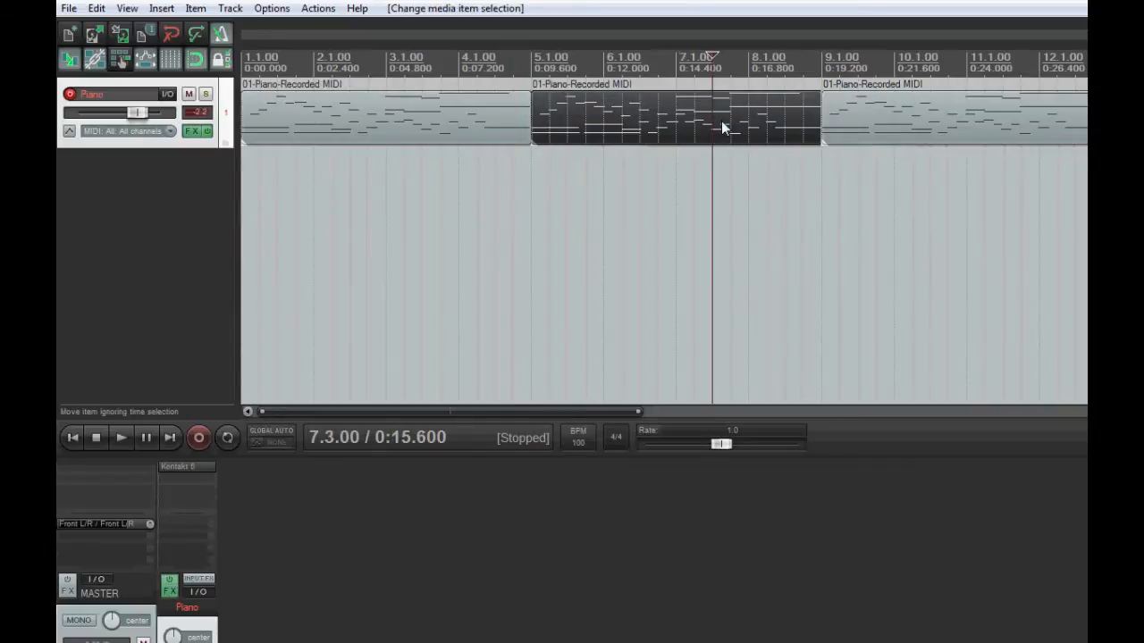
Examine the note timing of the first piano item against the grid in the MIDI editor, then close the editor
{"action": "double_click", "coordinate": [487, 113]}
{"action": "scroll", "coordinate": [503, 134], "scroll_direction": "up", "scroll_amount": 4}
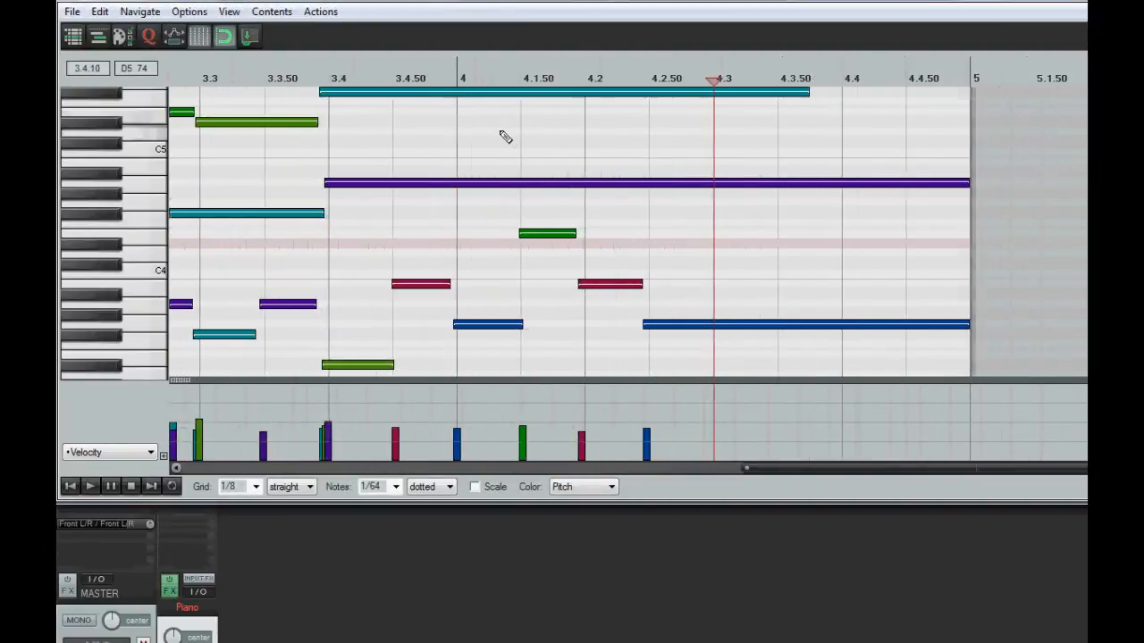
{"action": "left_click_drag", "start_coordinate": [741, 466], "coordinate": [176, 458]}
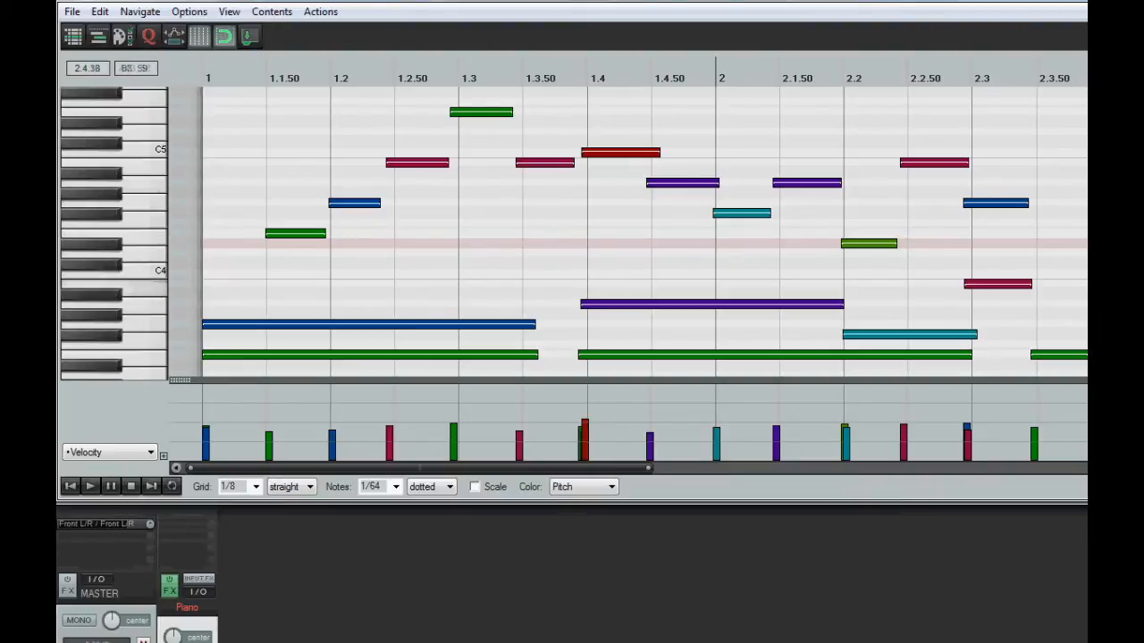
{"action": "left_click", "coordinate": [1083, 2]}
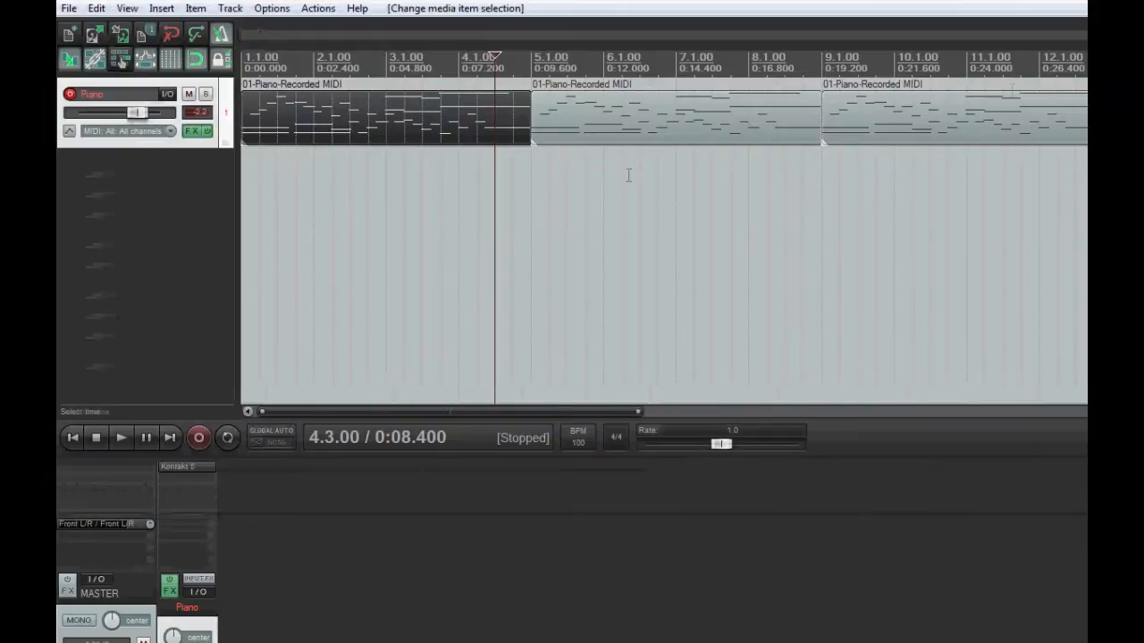
Quantize all notes of the second piano item to the grid by position at 40% strength, then close the editor
{"action": "left_click", "coordinate": [569, 114]}
{"action": "double_click", "coordinate": [569, 113]}
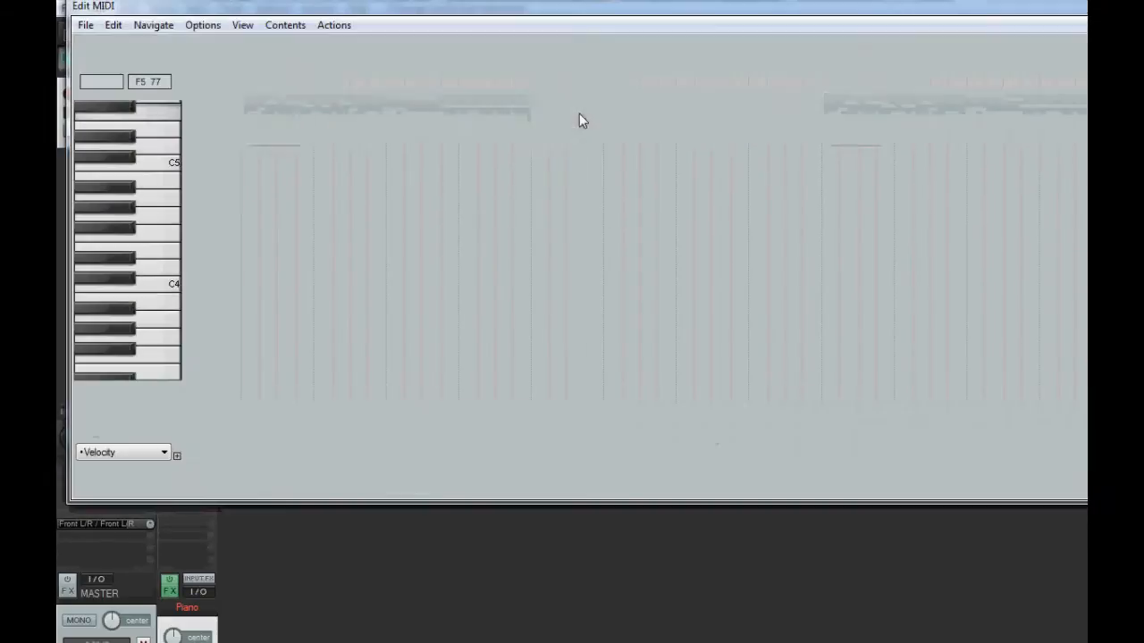
{"action": "scroll", "coordinate": [543, 132], "scroll_direction": "up", "scroll_amount": 5}
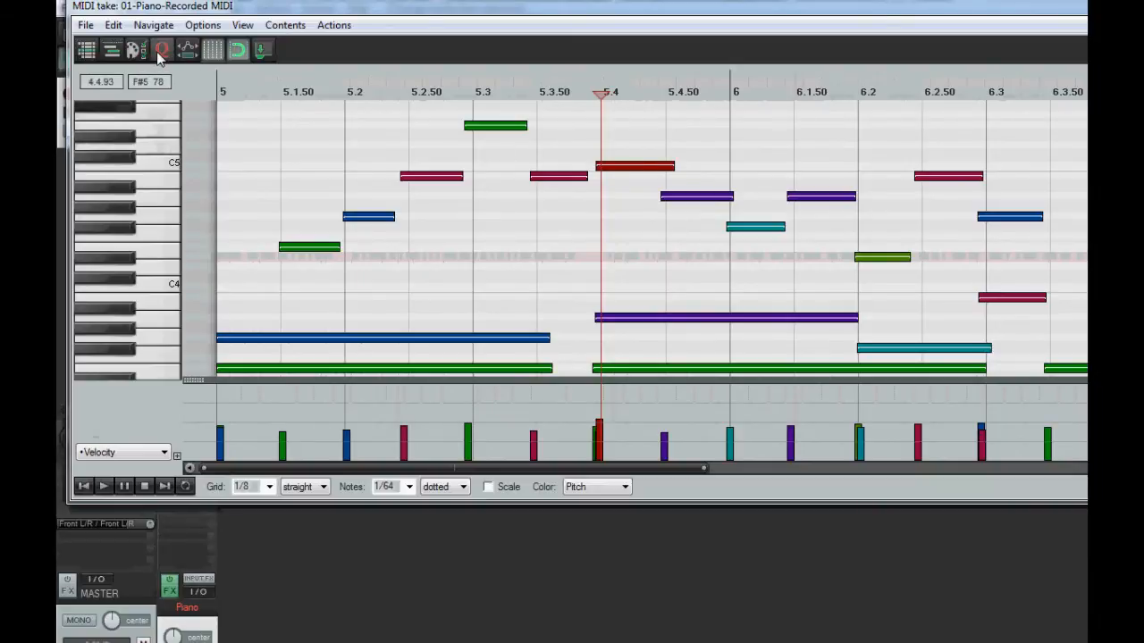
{"action": "left_click", "coordinate": [157, 53]}
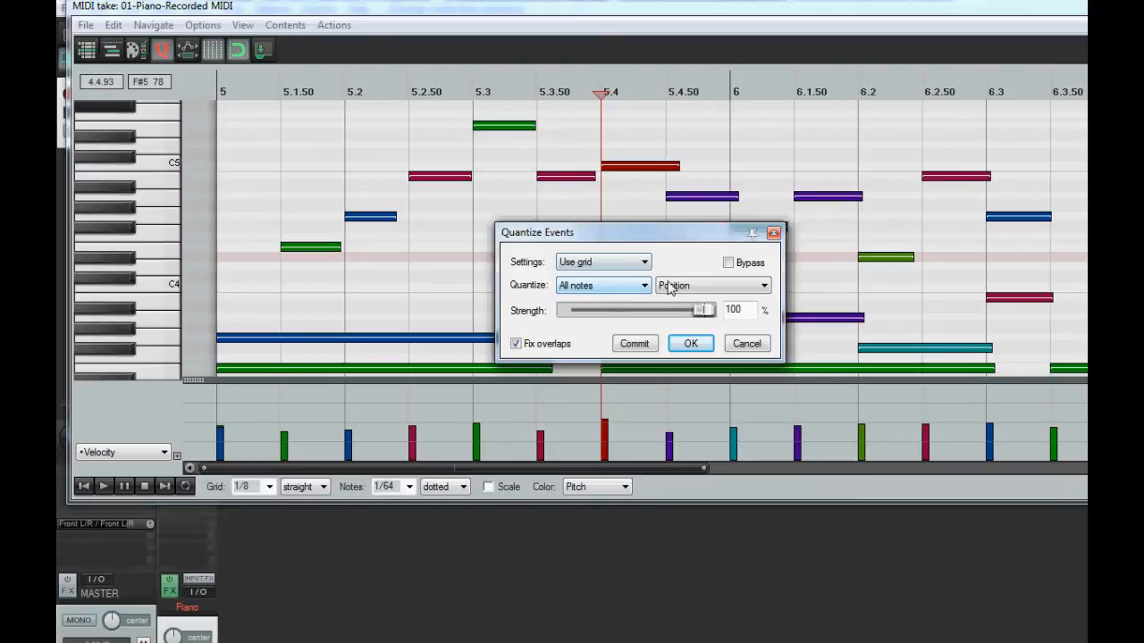
{"action": "left_click", "coordinate": [736, 288]}
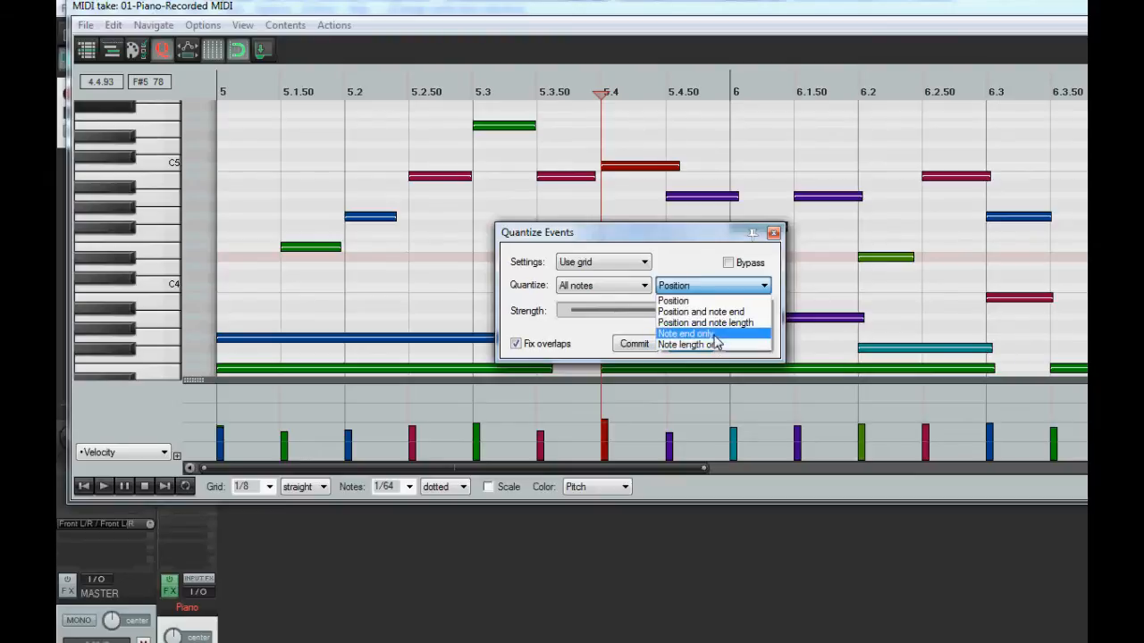
{"action": "left_click", "coordinate": [702, 289]}
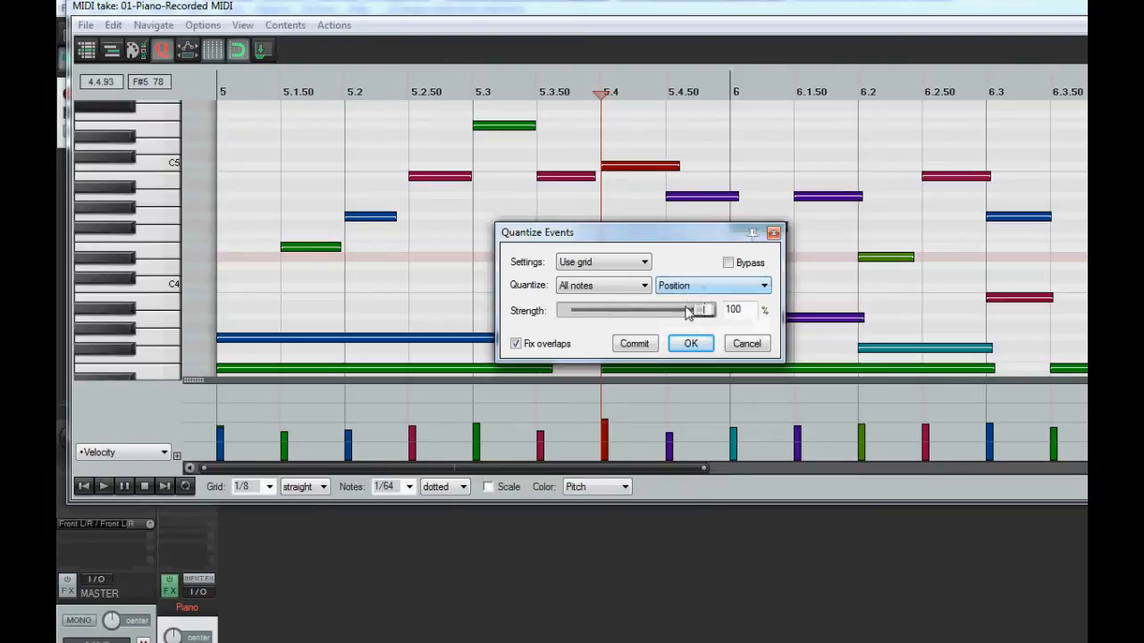
{"action": "left_click_drag", "start_coordinate": [704, 313], "coordinate": [623, 316]}
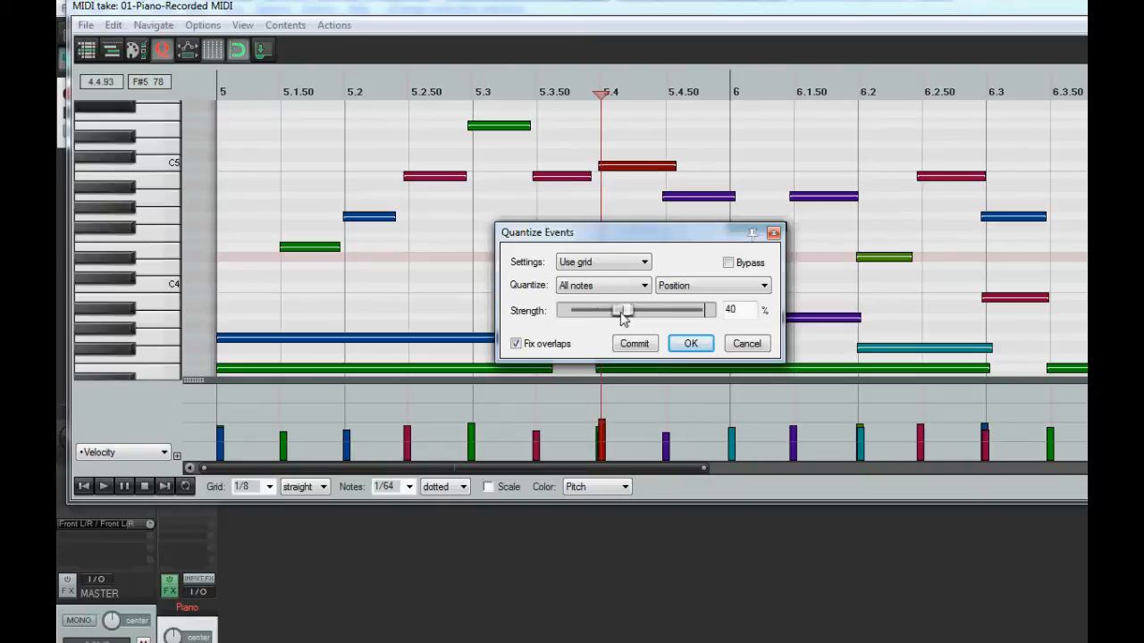
{"action": "left_click", "coordinate": [691, 347]}
{"action": "key", "text": "Escape"}
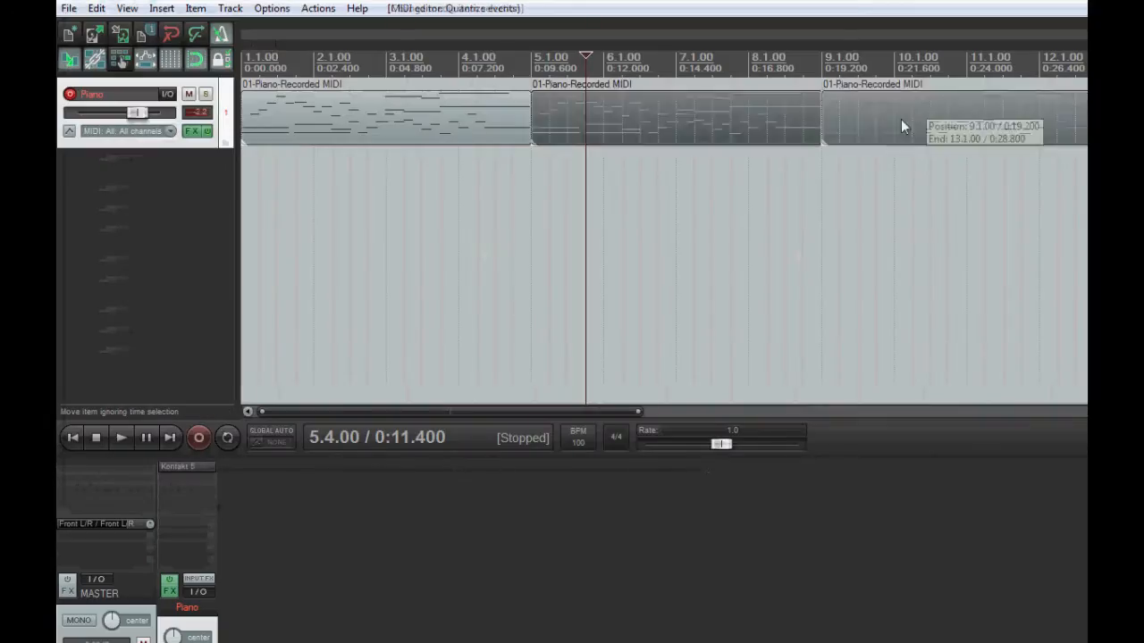
Quantize all notes of the third piano item to the grid by position at 100% strength, then close the editor
{"action": "double_click", "coordinate": [901, 120]}
{"action": "left_click", "coordinate": [159, 50]}
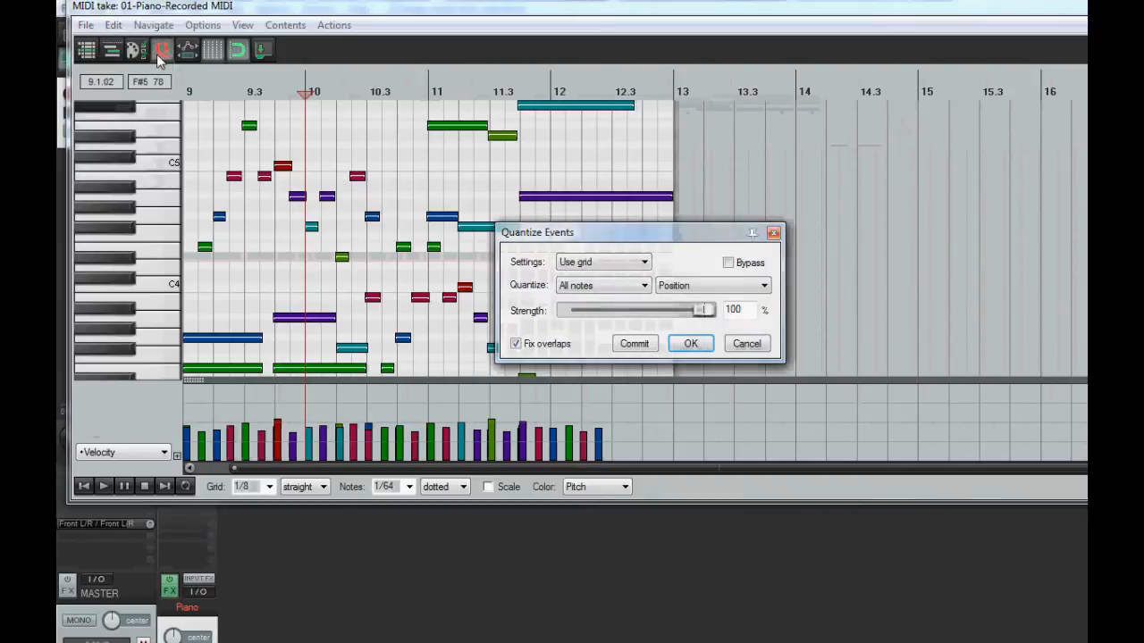
{"action": "left_click", "coordinate": [691, 344]}
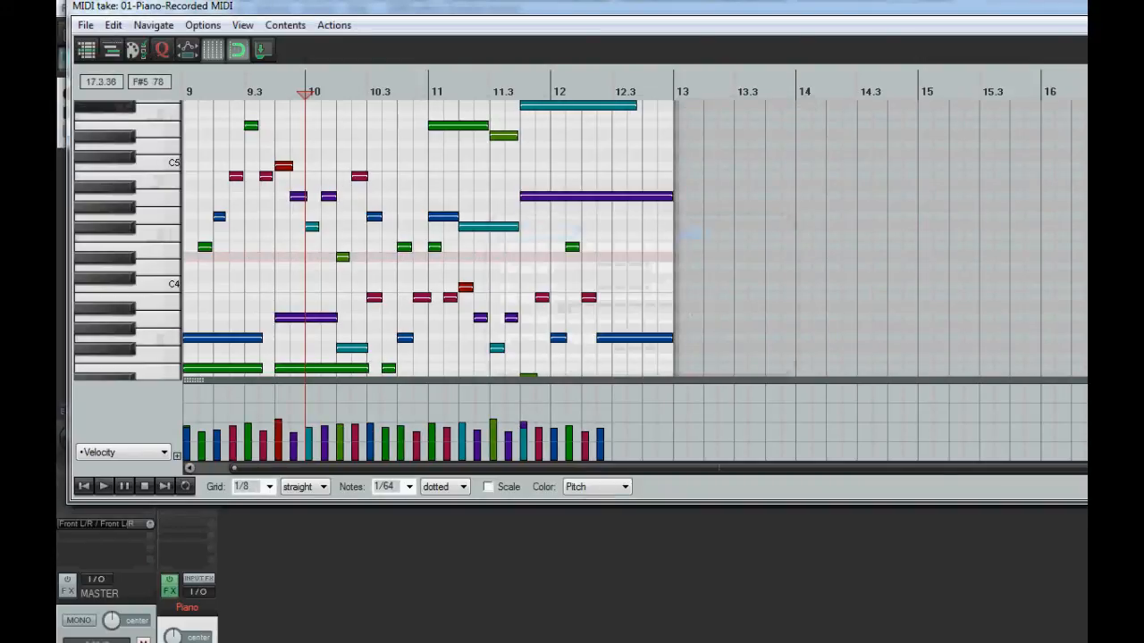
{"action": "left_click", "coordinate": [1086, 5]}
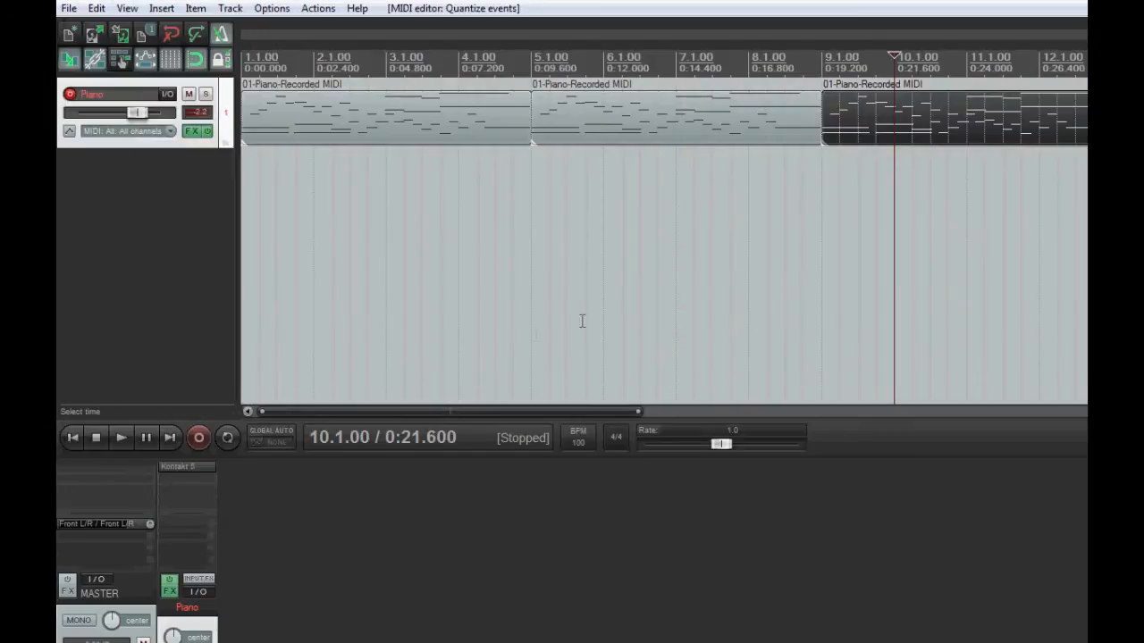
Play the three piano items from the project start to compare their timing, then stop playback
{"action": "left_click", "coordinate": [73, 438]}
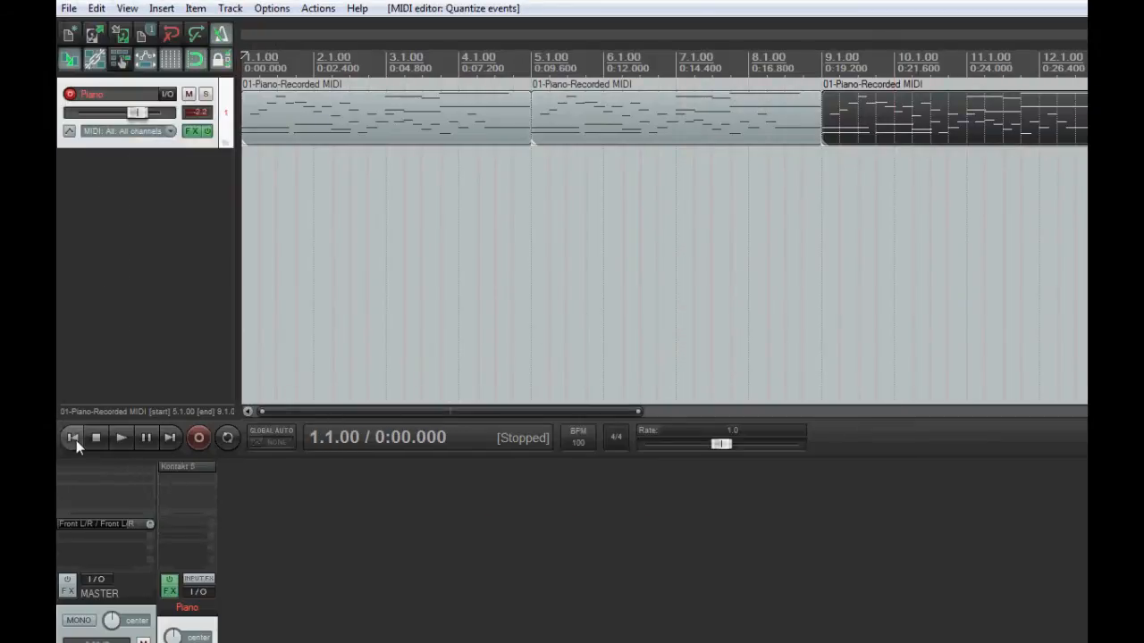
{"action": "left_click", "coordinate": [124, 436]}
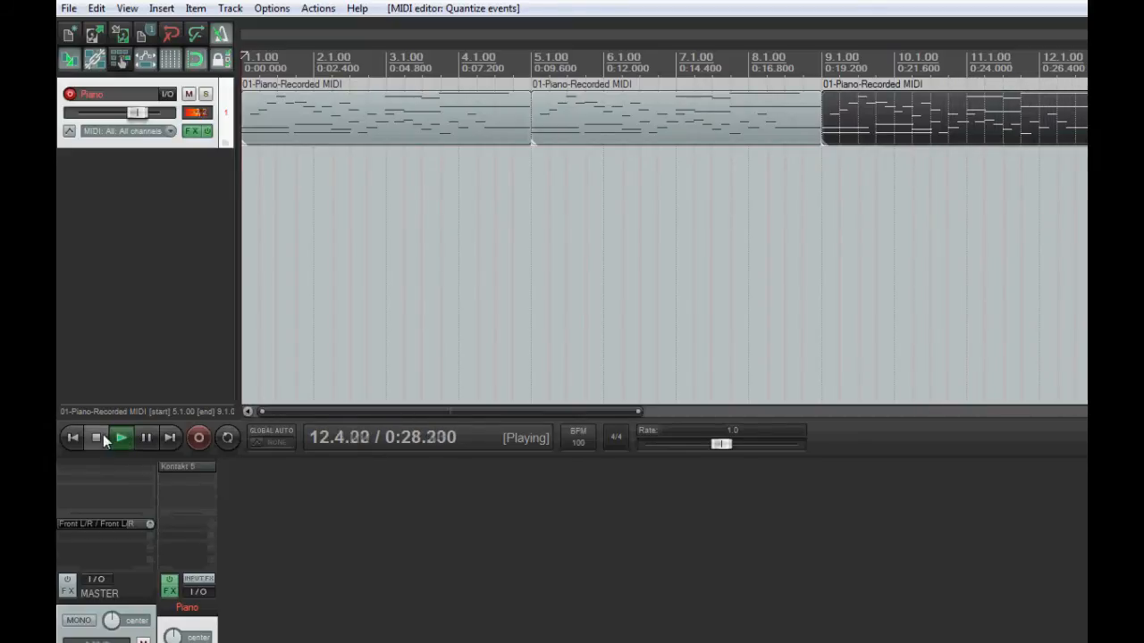
{"action": "left_click", "coordinate": [103, 435]}
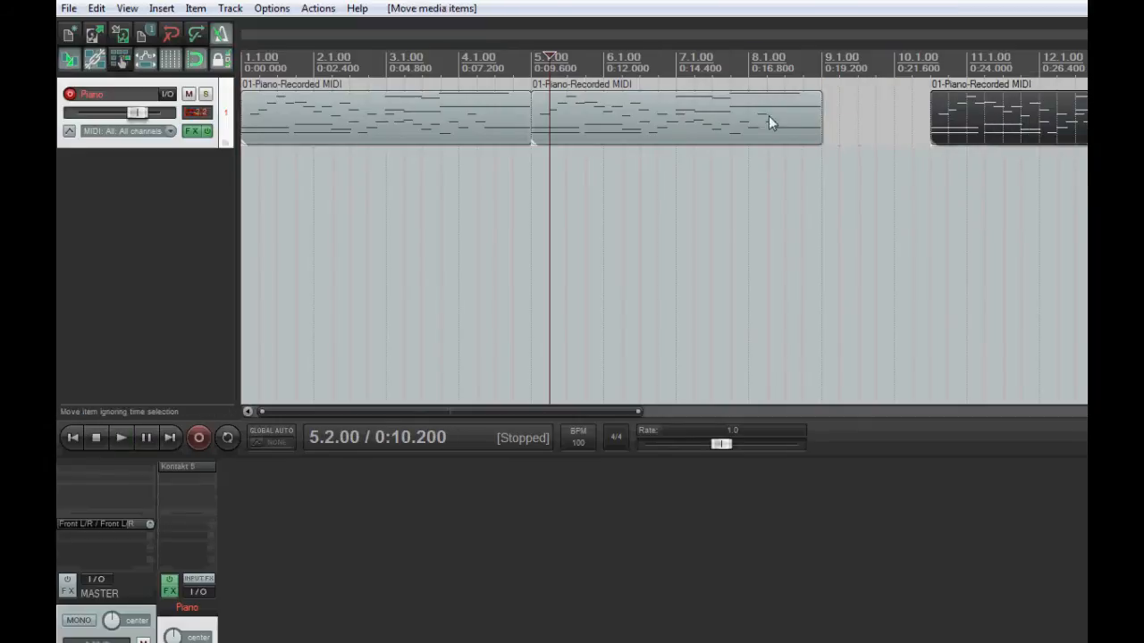
Space the three piano items apart and trim the end of each so it lasts one and a half measures
{"action": "left_click_drag", "start_coordinate": [605, 115], "coordinate": [660, 115]}
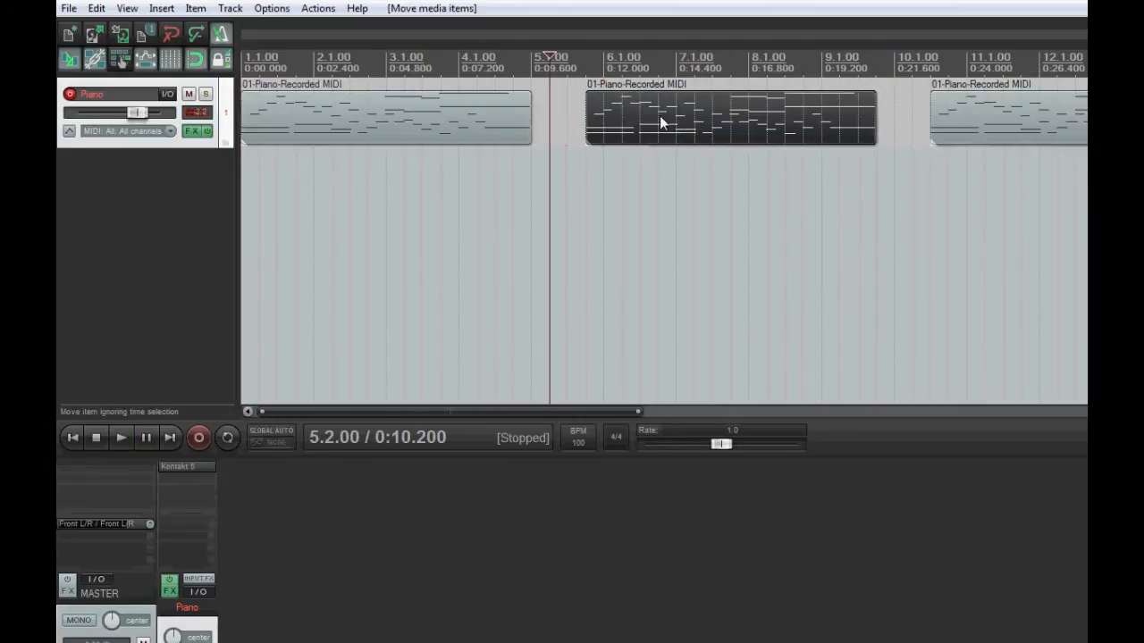
{"action": "left_click_drag", "start_coordinate": [526, 116], "coordinate": [349, 116]}
{"action": "left_click", "coordinate": [695, 124]}
{"action": "left_click_drag", "start_coordinate": [876, 116], "coordinate": [694, 117]}
{"action": "left_click", "coordinate": [984, 117]}
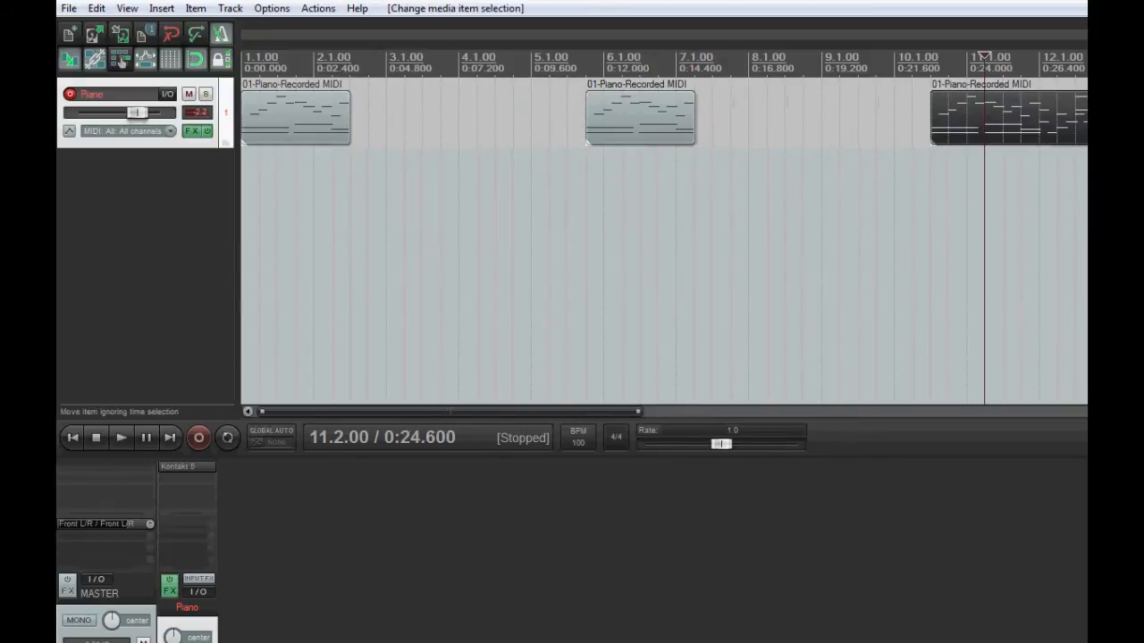
{"action": "left_click_drag", "start_coordinate": [1085, 116], "coordinate": [1039, 117]}
Move the second and third piano items back to back after the first, starting at 2.3.00 and 4.1.00, and turn off the metronome
{"action": "left_click_drag", "start_coordinate": [622, 122], "coordinate": [387, 120]}
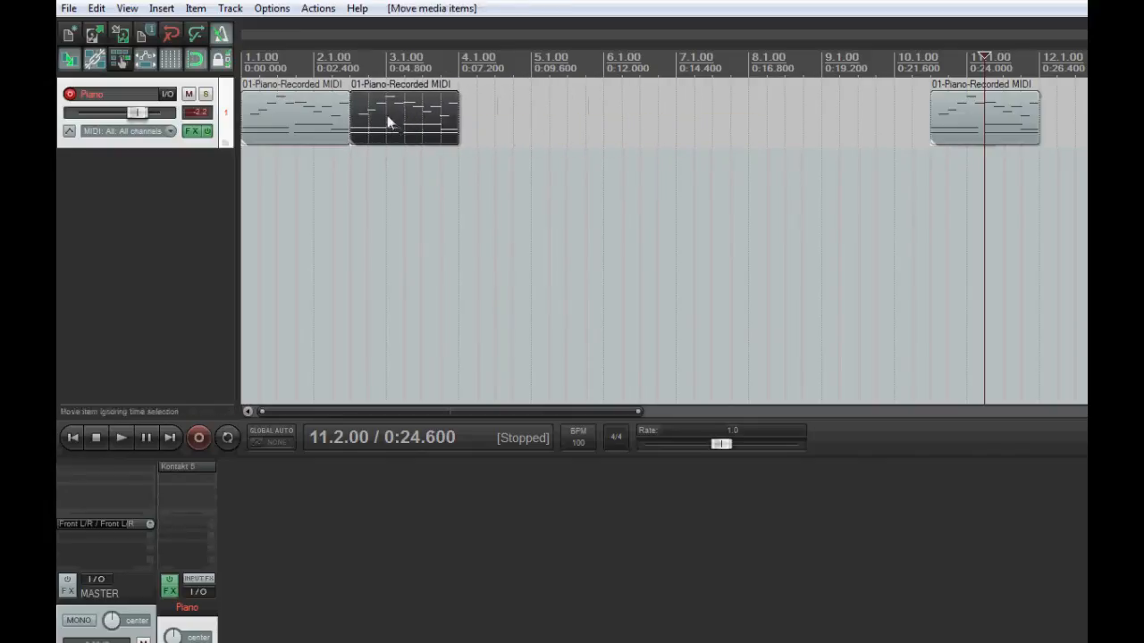
{"action": "left_click_drag", "start_coordinate": [995, 115], "coordinate": [523, 120]}
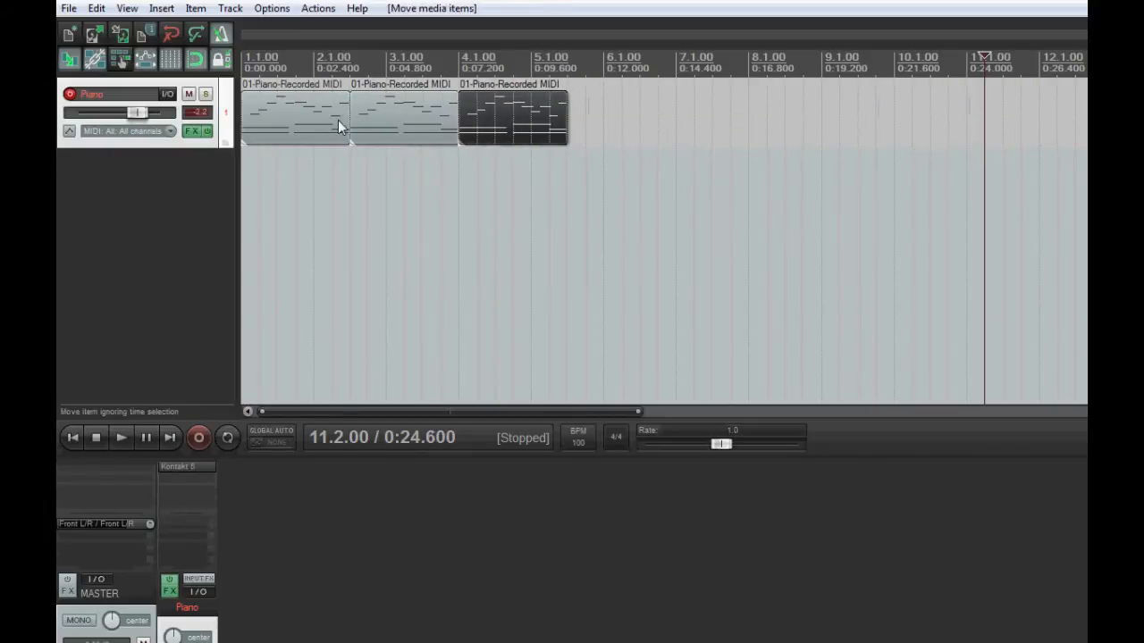
Play the three shortened piano items from the project start without the metronome, then stop playback
{"action": "left_click", "coordinate": [73, 438]}
{"action": "left_click", "coordinate": [119, 437]}
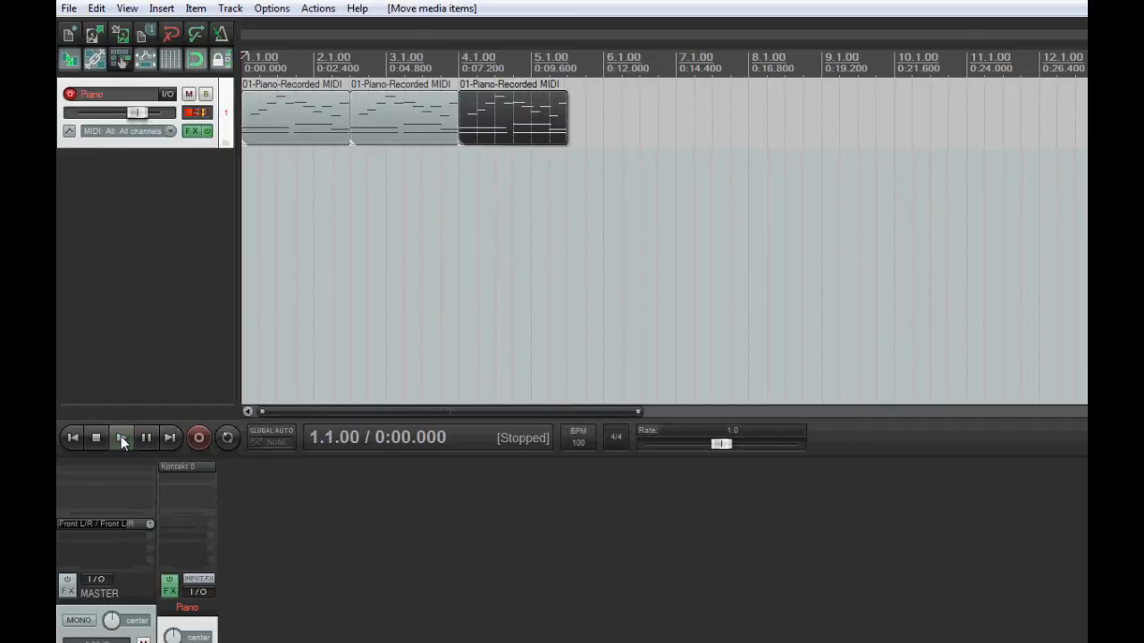
{"action": "left_click", "coordinate": [113, 434]}
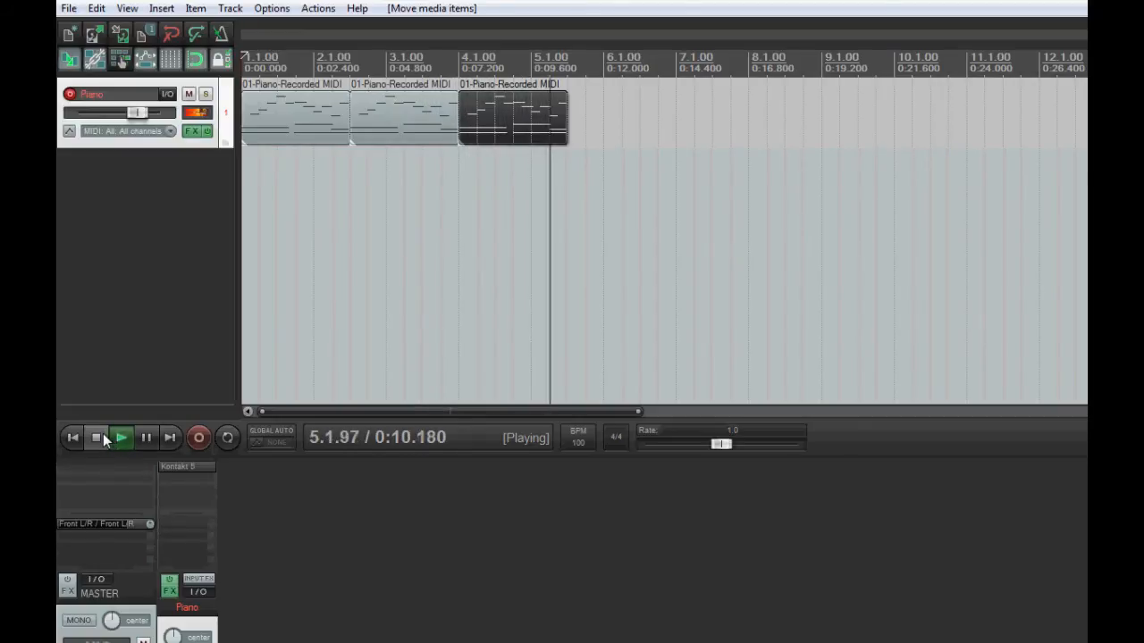
{"action": "left_click", "coordinate": [97, 438]}
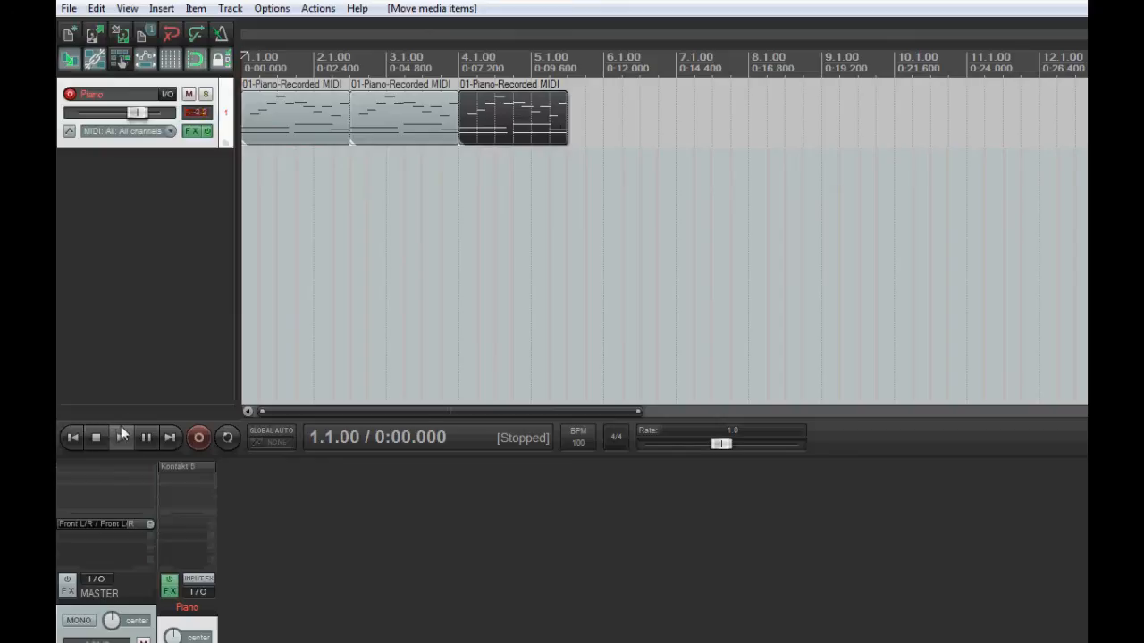
Open the third piano item in the MIDI editor and humanize all its notes with a slightly increased timing amount and 22% velocity
{"action": "left_click", "coordinate": [474, 214]}
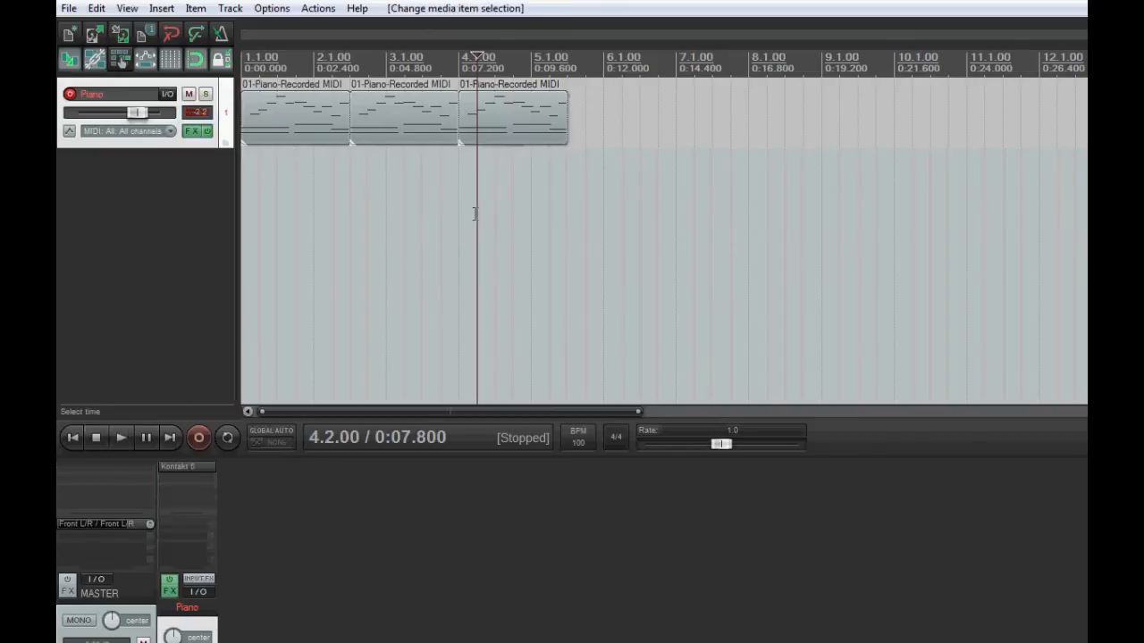
{"action": "double_click", "coordinate": [498, 116]}
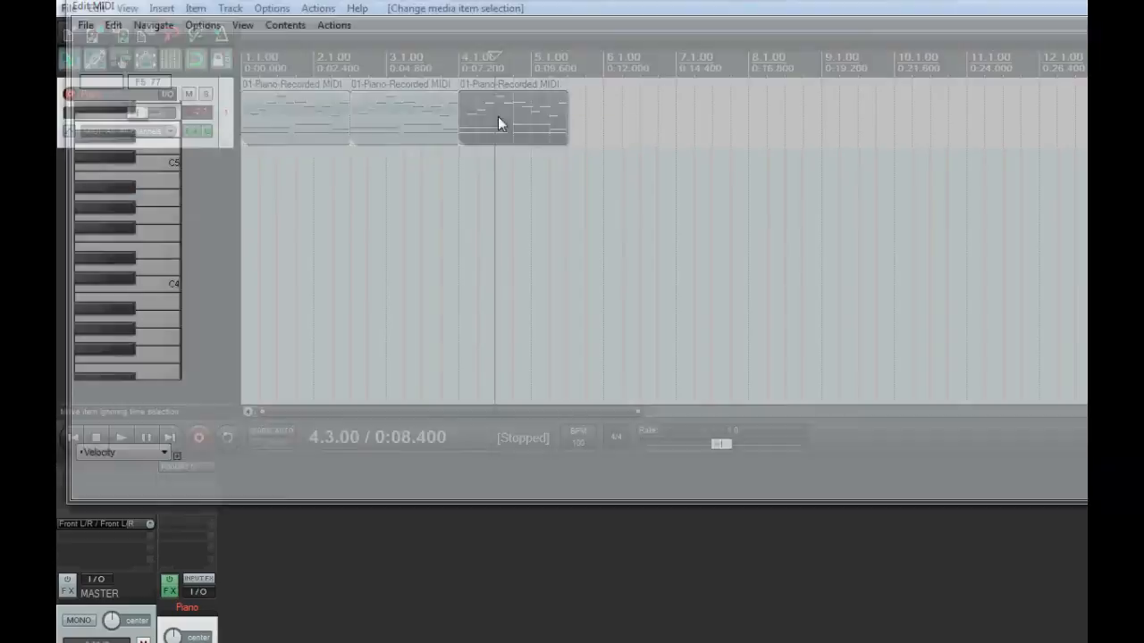
{"action": "scroll", "coordinate": [350, 123], "scroll_direction": "up", "scroll_amount": 6}
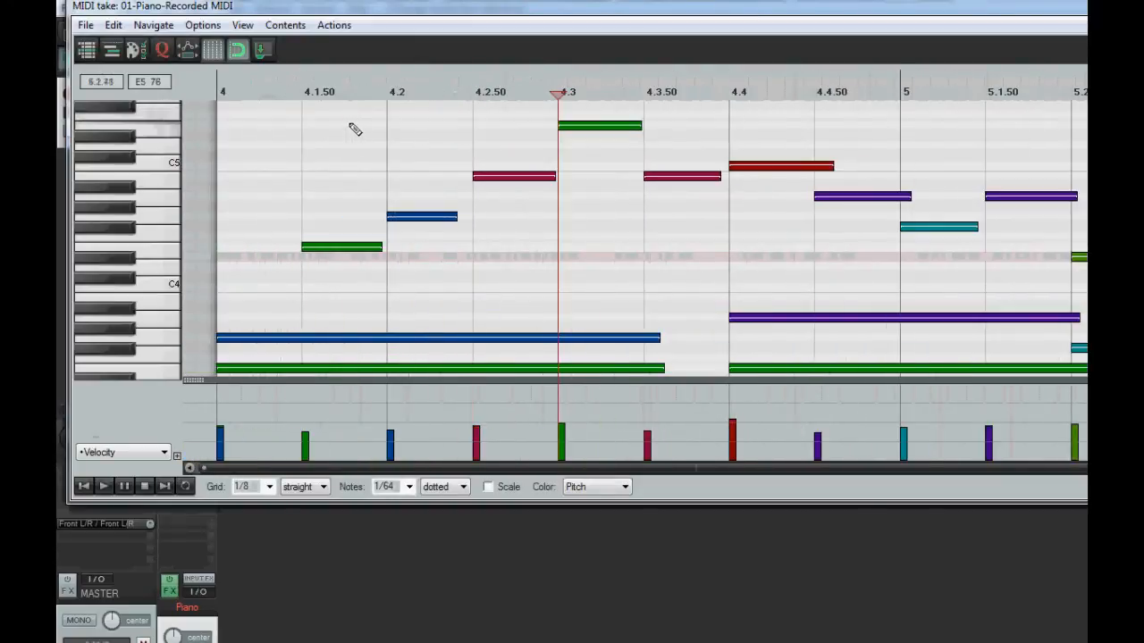
{"action": "scroll", "coordinate": [351, 123], "scroll_direction": "down", "scroll_amount": 1}
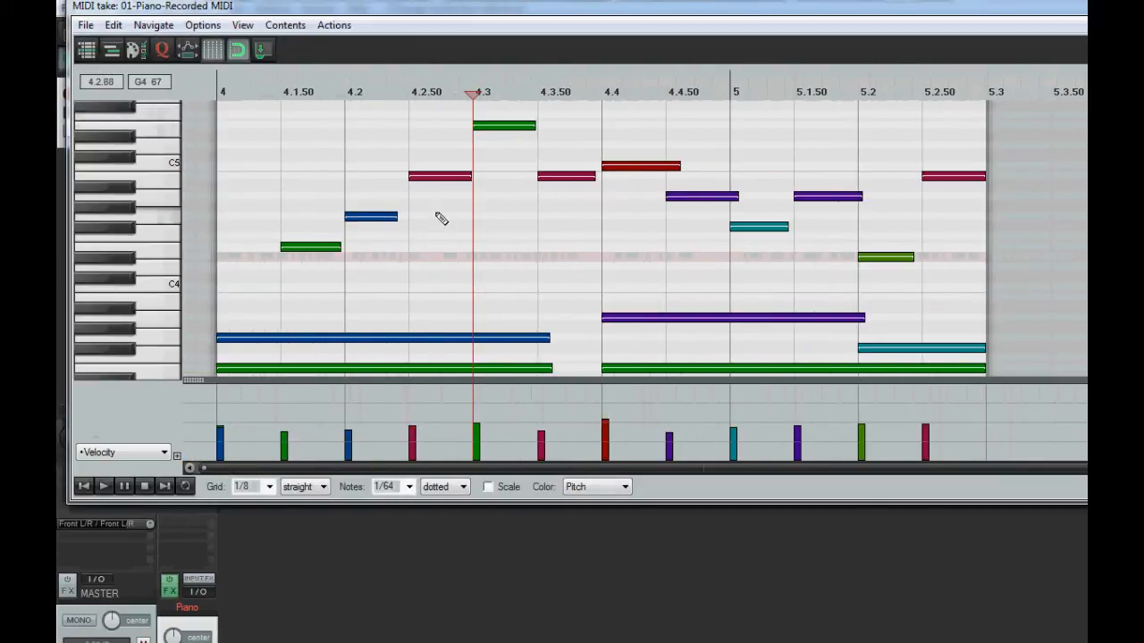
{"action": "left_click", "coordinate": [240, 25]}
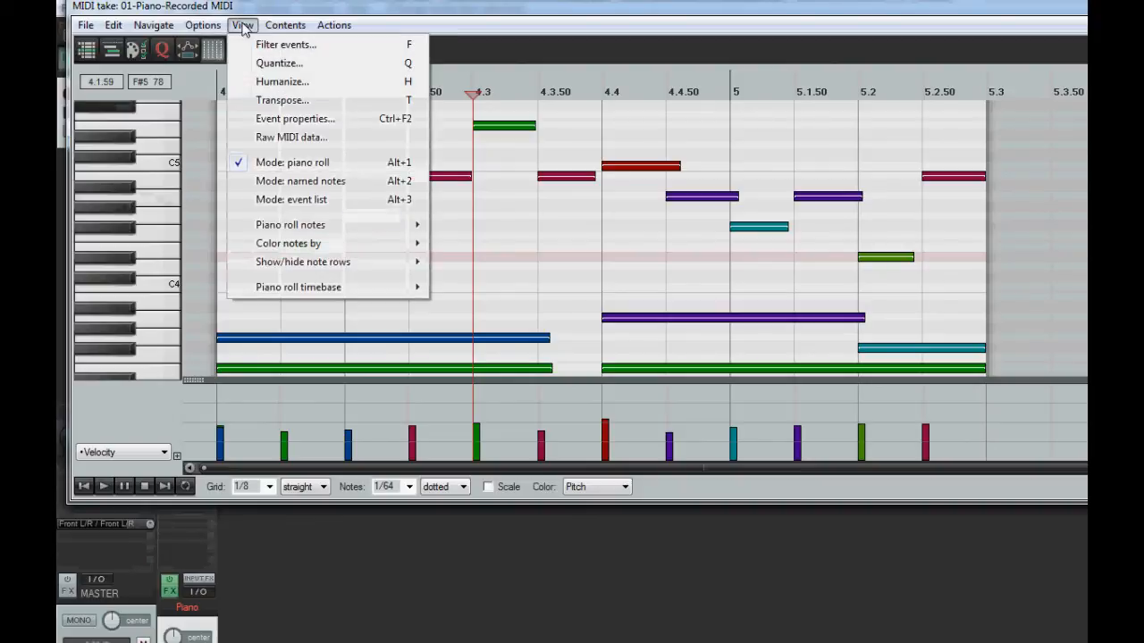
{"action": "left_click", "coordinate": [254, 83]}
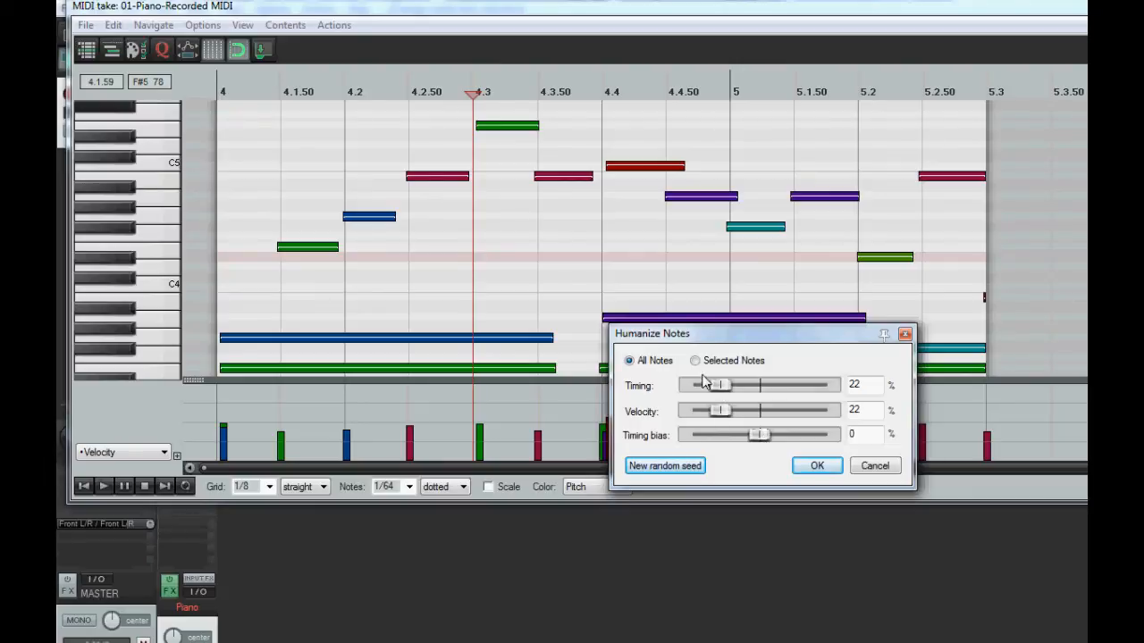
{"action": "mouse_move", "coordinate": [722, 386]}
{"action": "left_mouse_down"}
{"action": "mouse_move", "coordinate": [771, 386]}
{"action": "mouse_move", "coordinate": [694, 386]}
{"action": "mouse_move", "coordinate": [766, 386]}
{"action": "mouse_move", "coordinate": [713, 386]}
{"action": "mouse_move", "coordinate": [769, 412]}
{"action": "mouse_move", "coordinate": [804, 413]}
{"action": "mouse_move", "coordinate": [688, 413]}
{"action": "mouse_move", "coordinate": [821, 413]}
{"action": "mouse_move", "coordinate": [714, 417]}
{"action": "mouse_move", "coordinate": [716, 389]}
{"action": "mouse_move", "coordinate": [733, 386]}
{"action": "left_mouse_up"}
{"action": "left_click", "coordinate": [817, 466]}
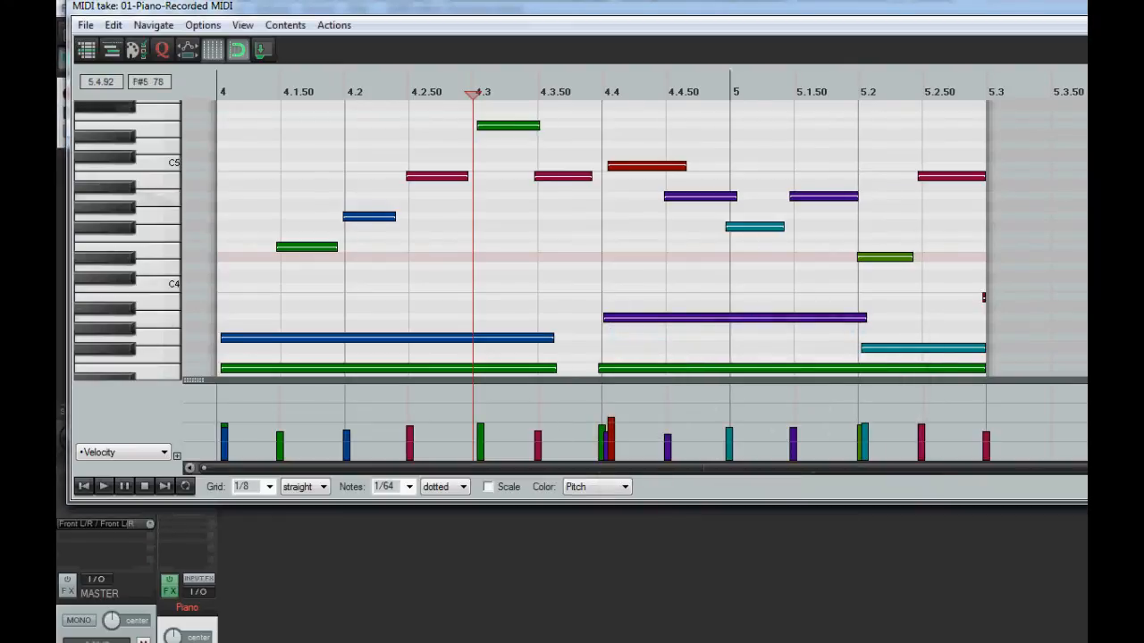
Play the humanized piano item from its start three times to judge the loosened timing, stopping playback after each pass
{"action": "left_click", "coordinate": [84, 486]}
{"action": "left_click", "coordinate": [104, 487]}
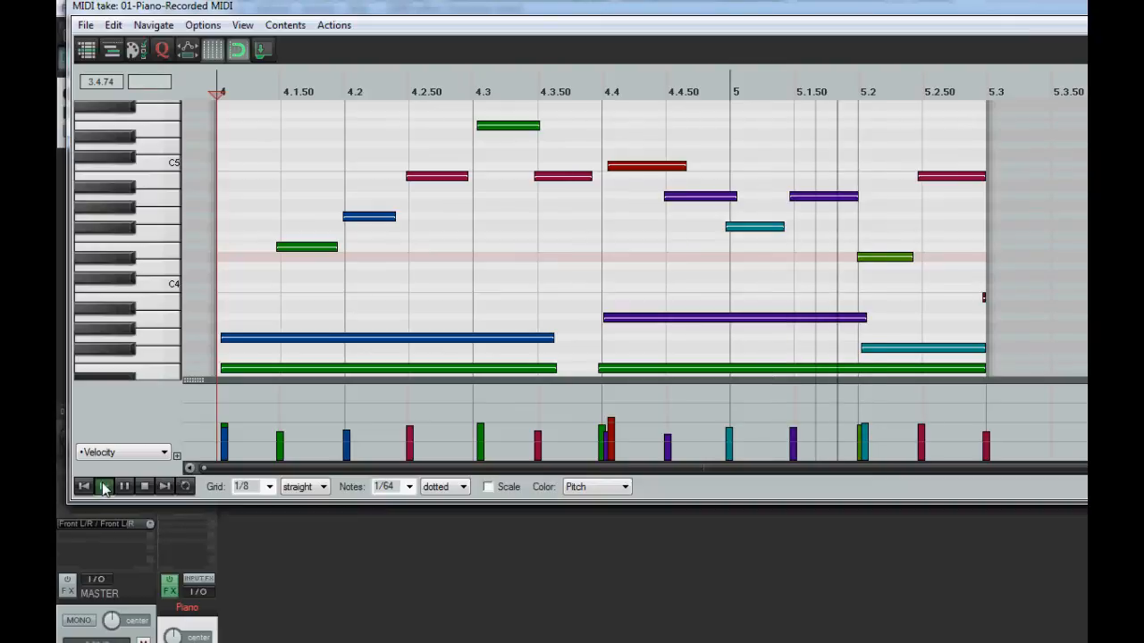
{"action": "left_click", "coordinate": [145, 486]}
{"action": "left_click", "coordinate": [106, 487]}
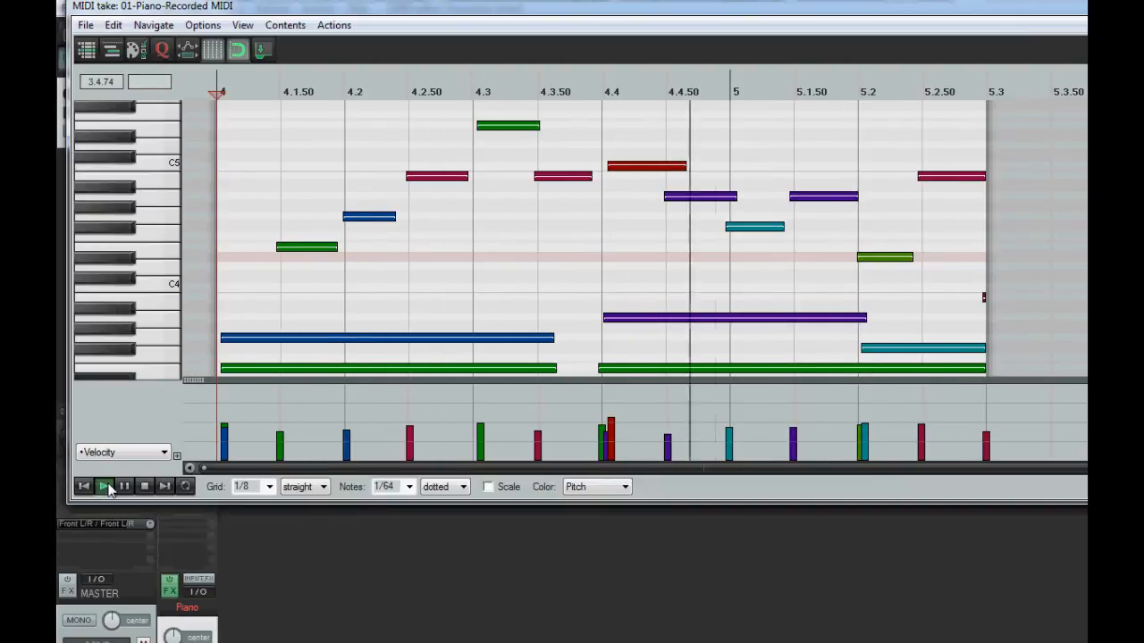
{"action": "left_click", "coordinate": [145, 490]}
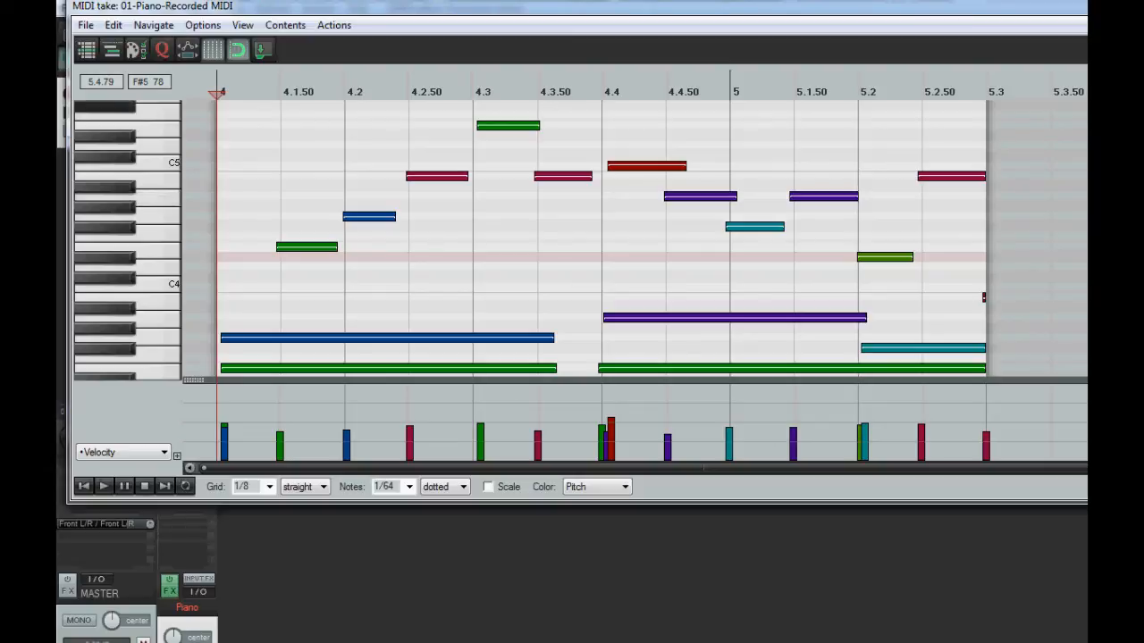
{"action": "left_click", "coordinate": [109, 484]}
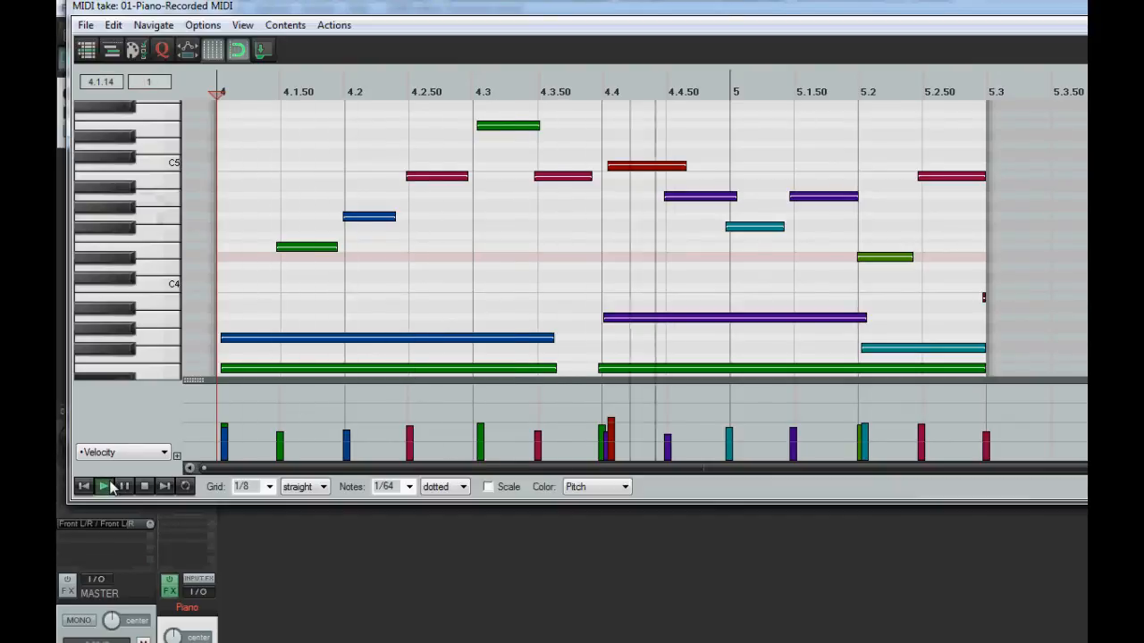
{"action": "left_click", "coordinate": [145, 487]}
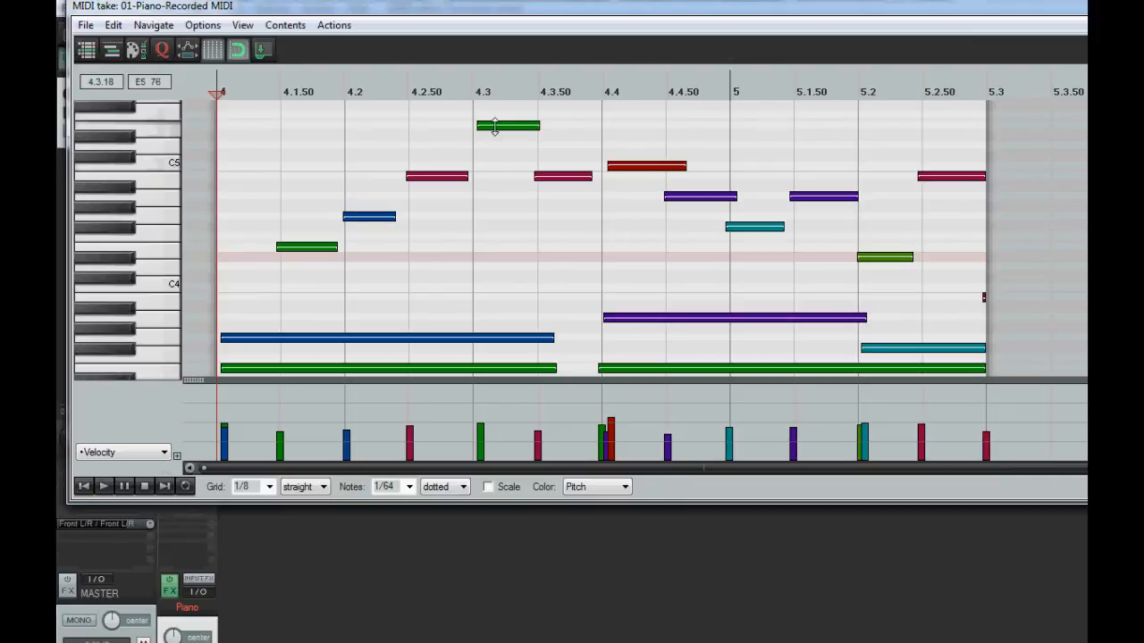
Snap the high E5 note back onto beat 4.3, play the item again and close the MIDI editor
{"action": "left_click_drag", "start_coordinate": [495, 126], "coordinate": [488, 131]}
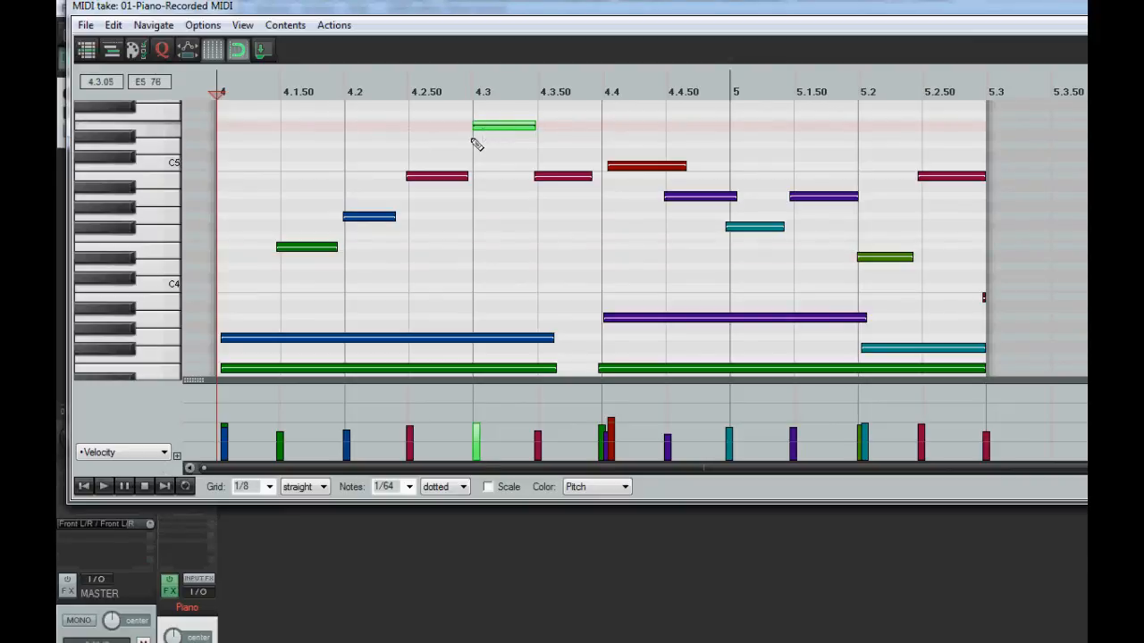
{"action": "left_click", "coordinate": [104, 487]}
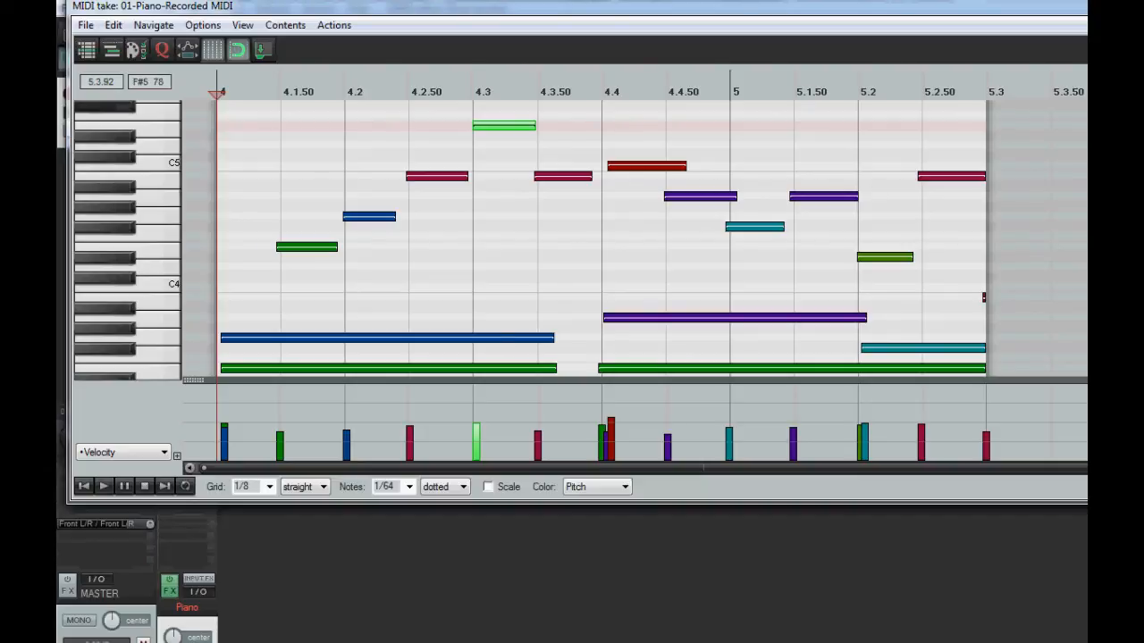
{"action": "key", "text": "Escape"}
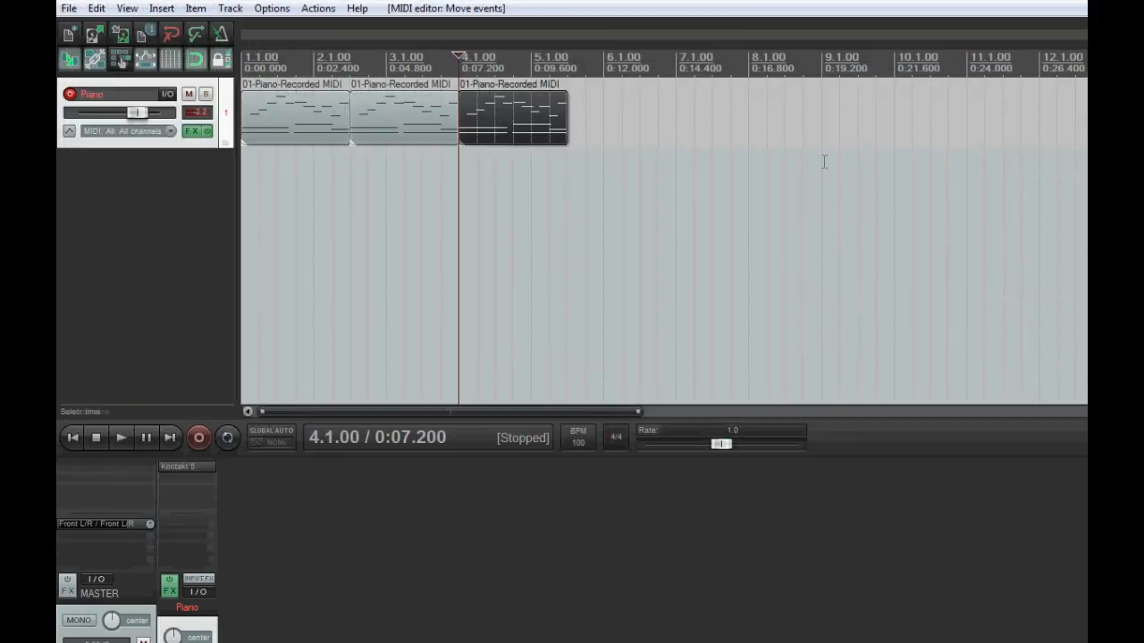